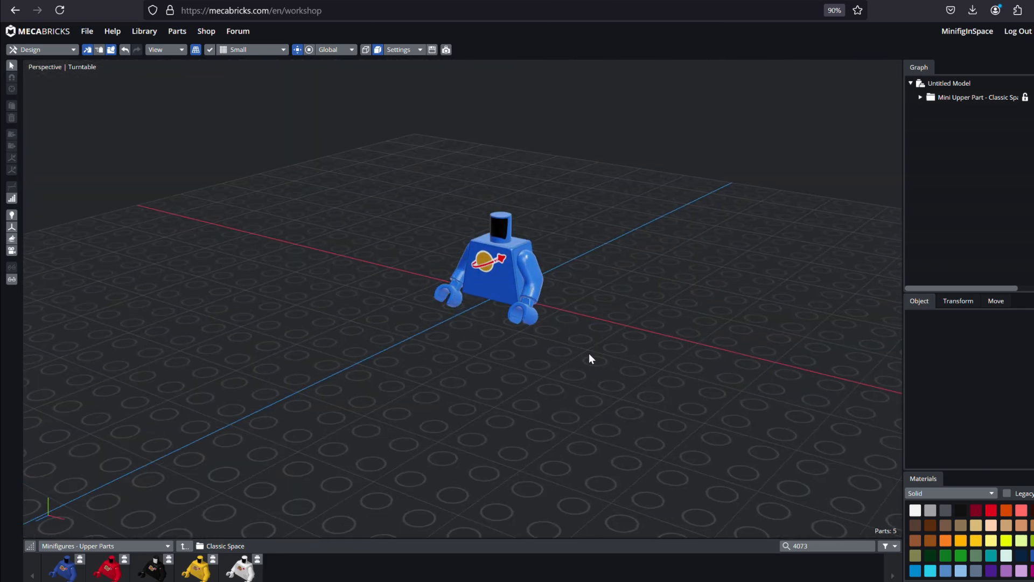
- Select the minifigure's torso, both arms and both hands, and recolour them dark teal
right_click_drag(435, 214, 376, 204)
scroll(507, 226, "down", 2)
scroll(510, 226, "up", 5)
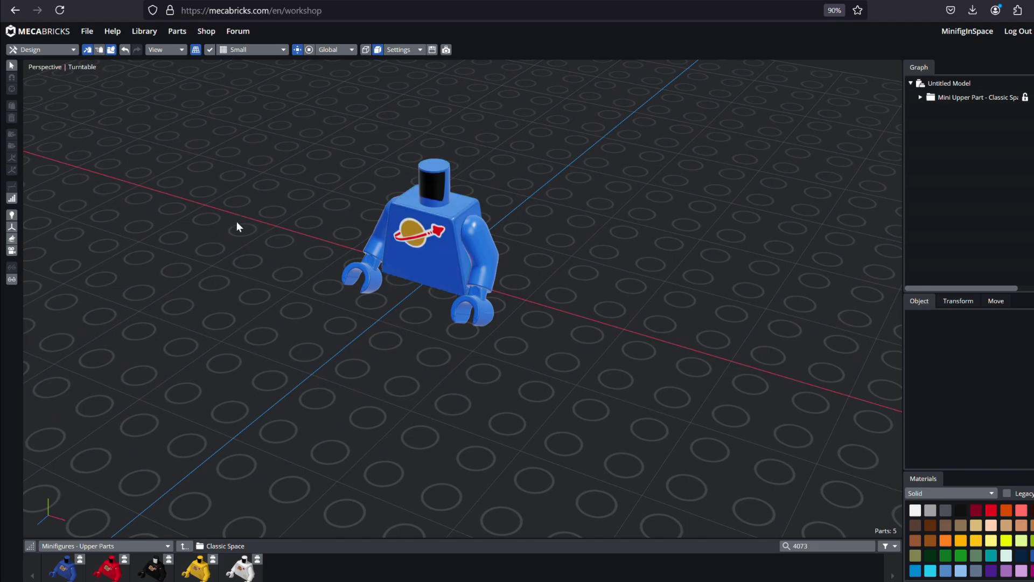
left_click(423, 208)
left_click(484, 244)
left_click(430, 223)
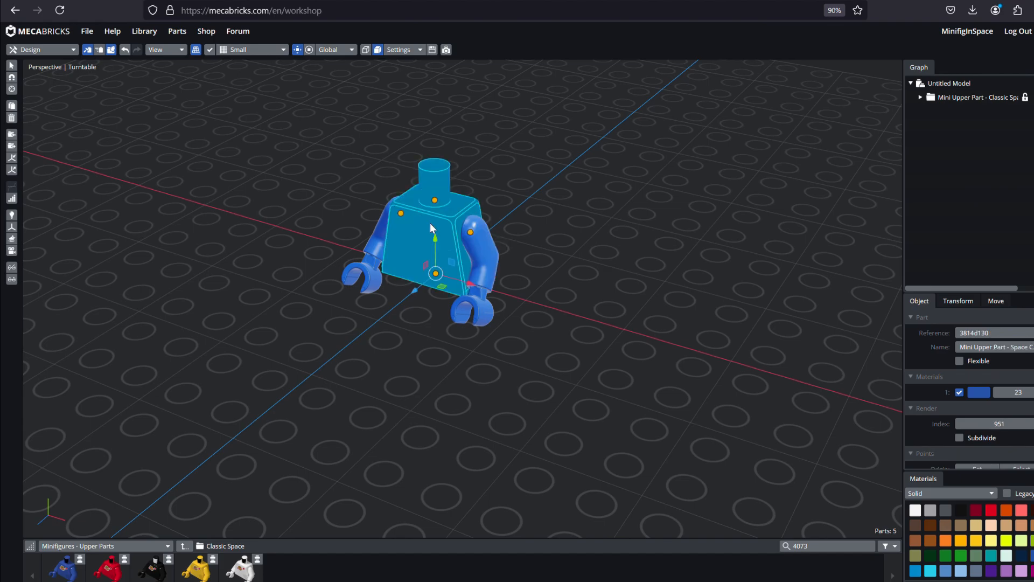
left_click(483, 245, "ctrl")
left_click(483, 312, "ctrl")
left_click(380, 237, "ctrl")
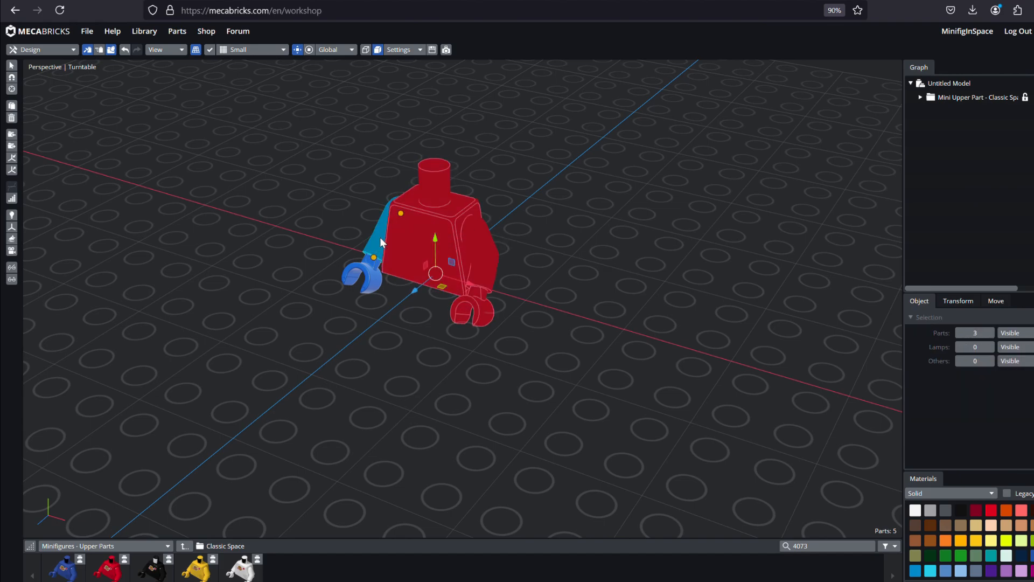
left_click(365, 276, "ctrl")
left_click(366, 272, "ctrl")
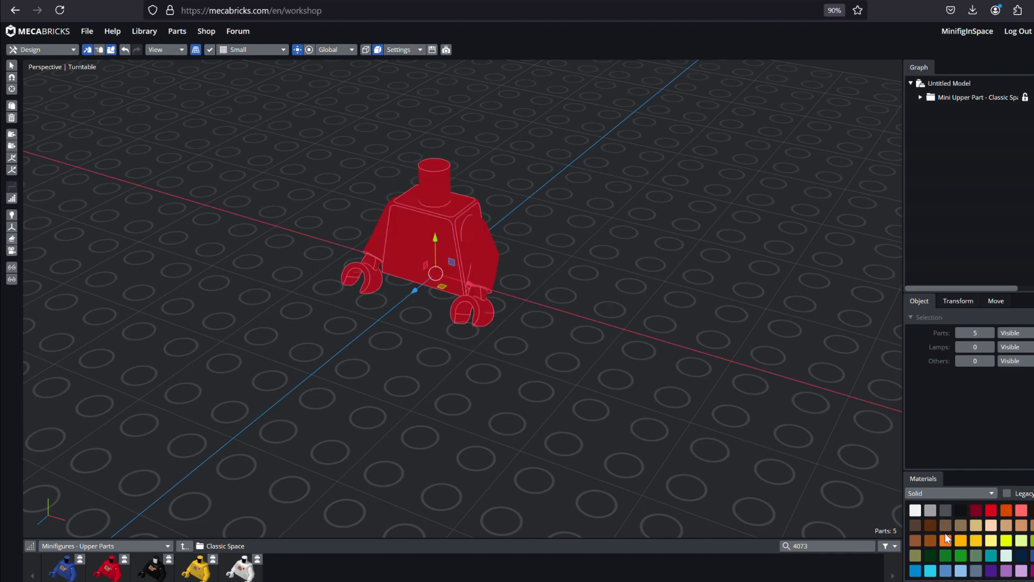
left_click(996, 557)
- Search the part library for "legs" and add the Mini Lower Part to the model
left_click(106, 547)
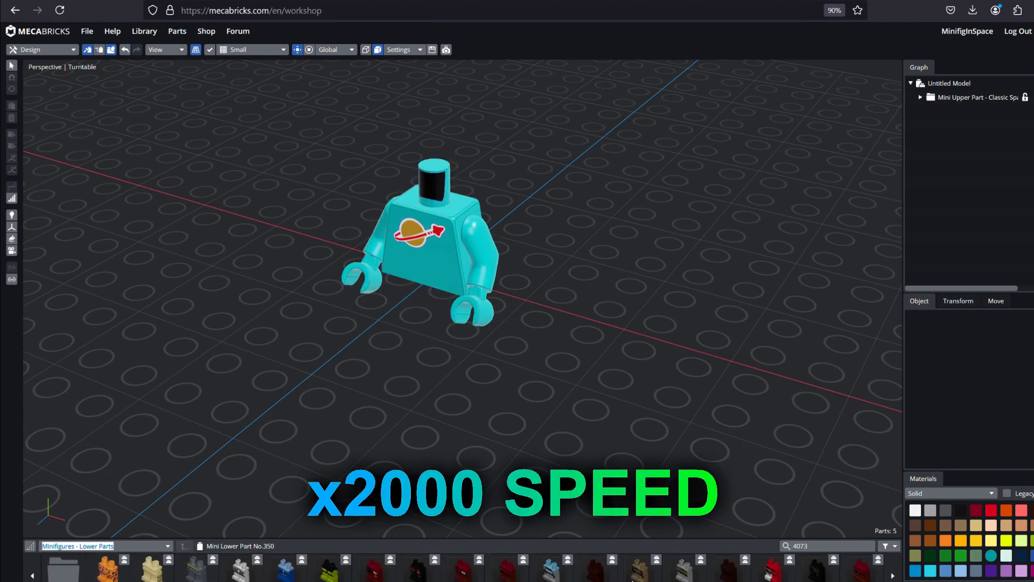
left_click(829, 546)
type("legs")
key("Return")
- Select all the upper body parts and raise them so the torso sits on top of the legs
left_click(509, 337, "shift")
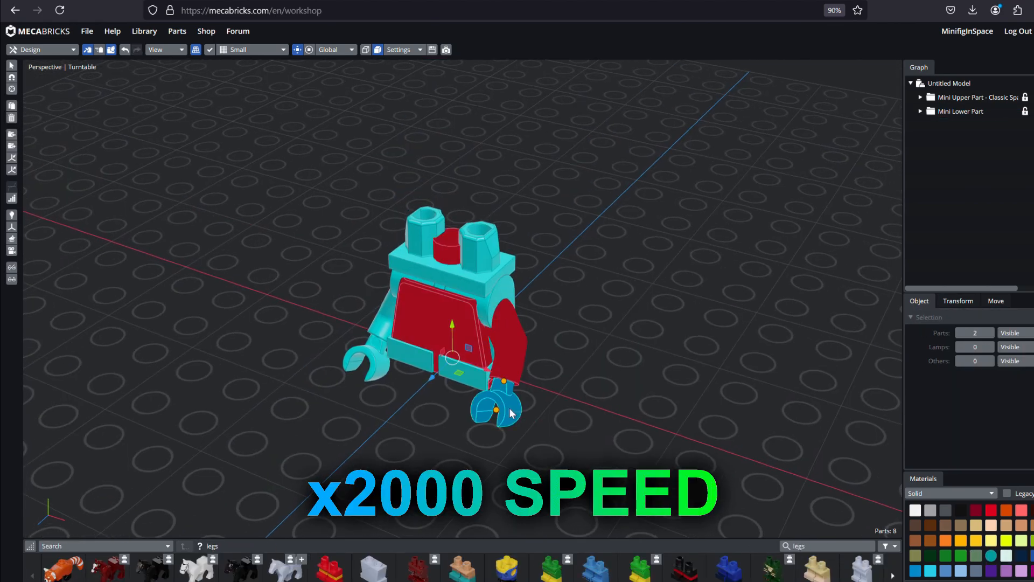
left_click_drag(452, 324, 452, 221)
left_click_drag(641, 282, 638, 215)
- Search the part library for "classic space", "astronaut" and a helmet, and add the Mini Crash Helmet
left_click(829, 546)
type("classic spaCE")
key("Return")
left_click(829, 546)
type("ASTRONAUT")
key("Return")
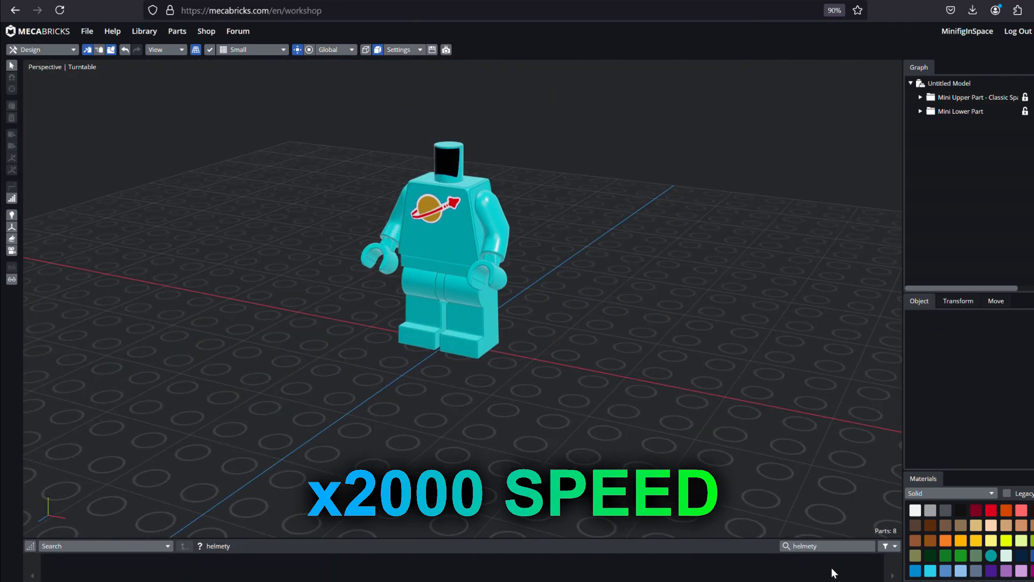
left_click(241, 569)
- Search the part library for "airt" and add the Mini Oxygen Bottles to the figure's back
left_click(830, 547)
type("airt")
key("Return")
left_click(64, 568)
- Search the part library for a minifigure head and add the yellow smiling head inside the helmet
type("head s")
left_click(830, 547)
type("grin")
key("Return")
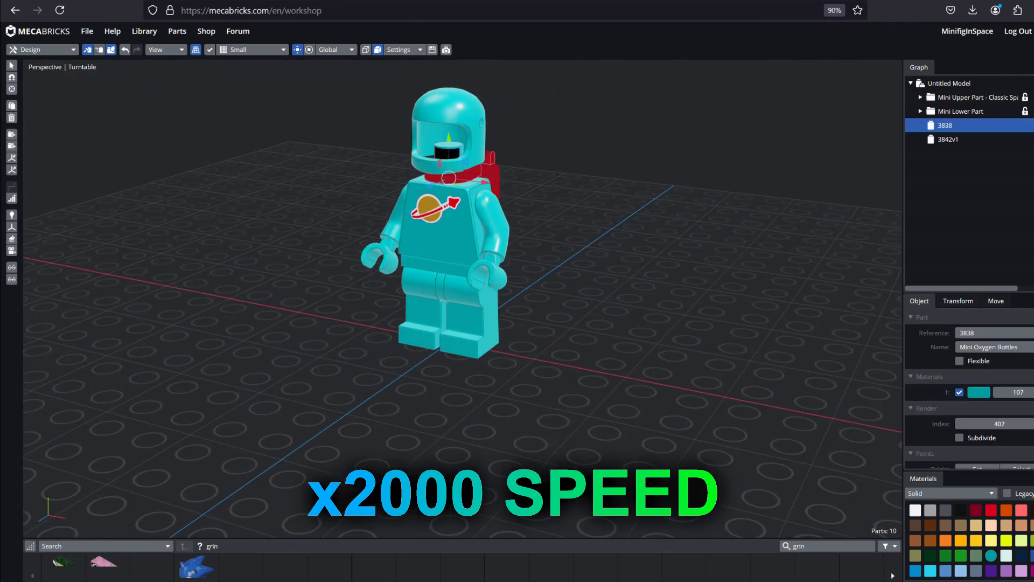
left_click(241, 568)
- Select the crash helmet, search the part library for "gogg", and add the goggles
left_click_drag(593, 302, 571, 254)
left_click(470, 269, "shift")
left_click(470, 270)
scroll(412, 194, "up", 3)
left_click(412, 167)
left_click(829, 547)
type("gogg")
key("Return")
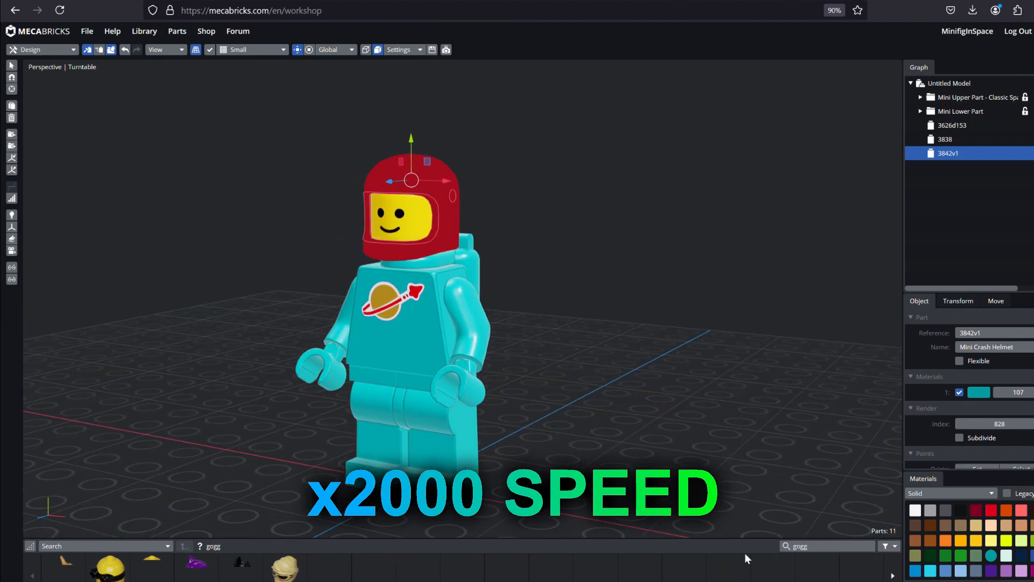
left_click(551, 569)
- Snap the goggles onto the front of the helmet and colour them black
left_click(12, 77)
mouse_move(437, 215)
left_mouse_down()
mouse_move(449, 233)
mouse_move(406, 269)
mouse_move(359, 151)
left_mouse_up()
left_click(403, 205)
scroll(359, 151, "up", 2)
left_click(961, 511)
left_click(537, 124)
left_click_drag(537, 124, 727, 266)
scroll(727, 267, "down", 2)
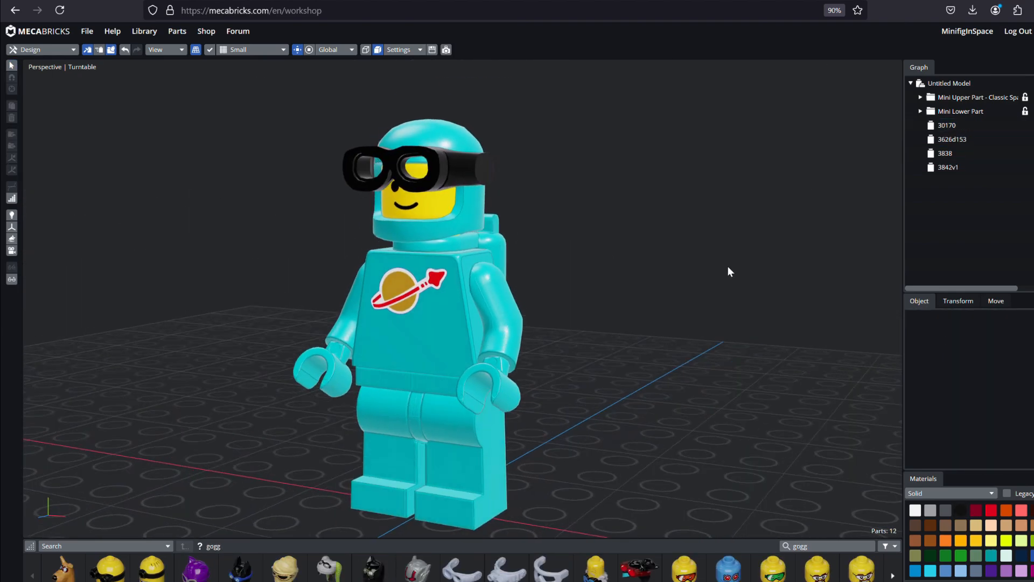
- Save the model under the name "Dark Teal Spaceman"
left_click(87, 31)
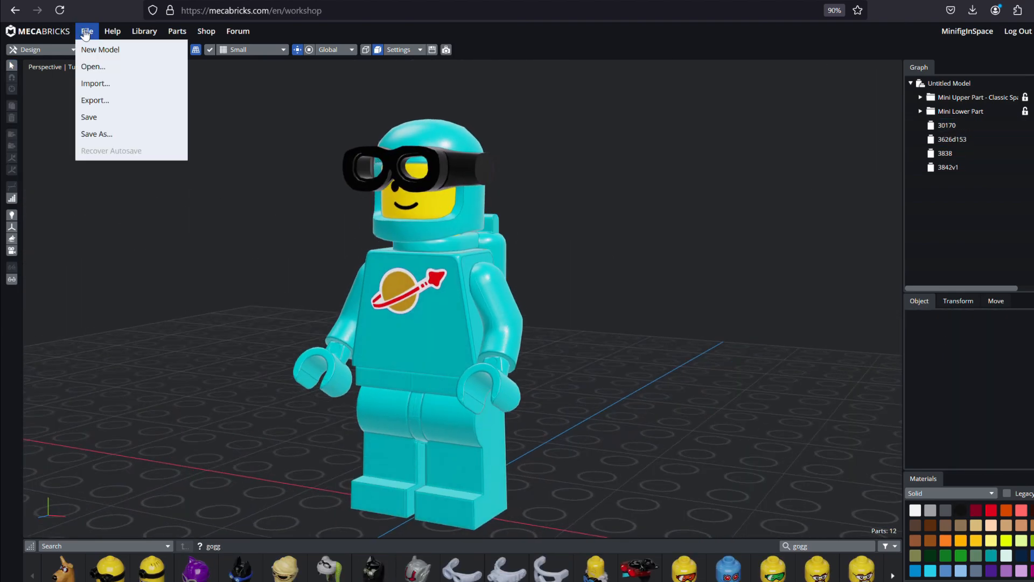
left_click(115, 133)
type("Dark Teal Spaceman")
left_click(575, 285)
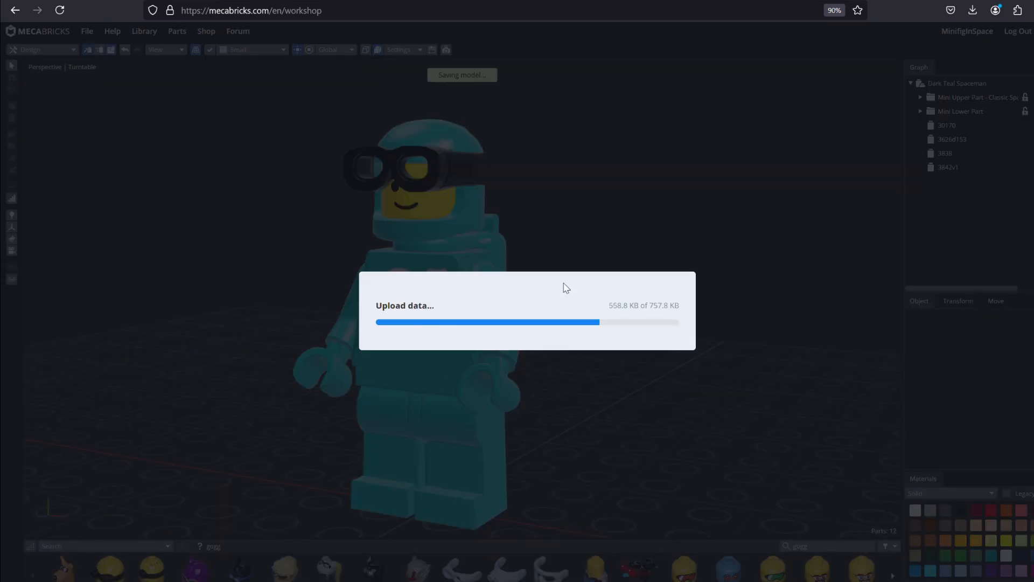
- Export the model in the Blender Add-on (.zmbx) format
left_click(86, 32)
left_click(97, 101)
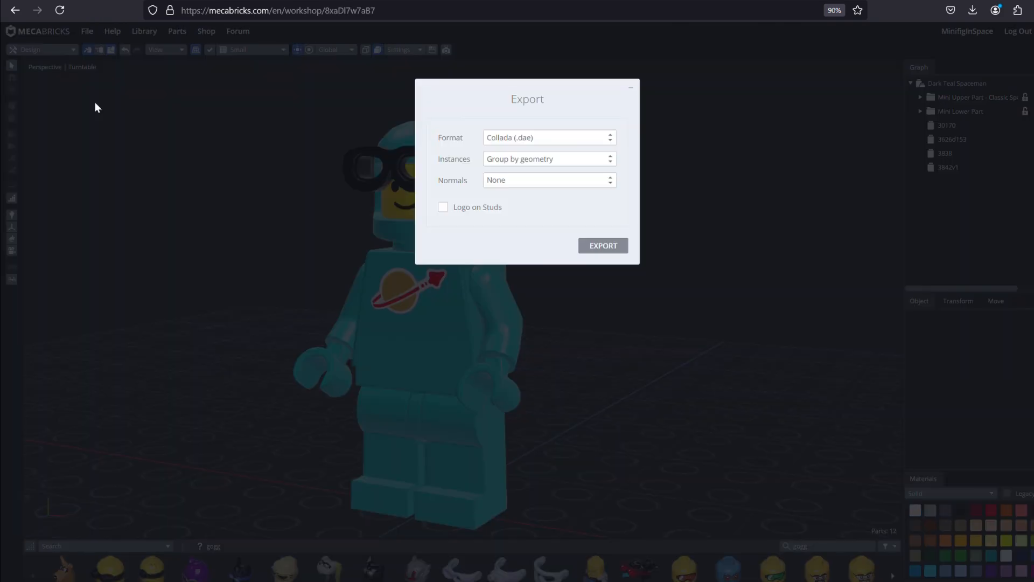
left_click(558, 141)
left_click(606, 157)
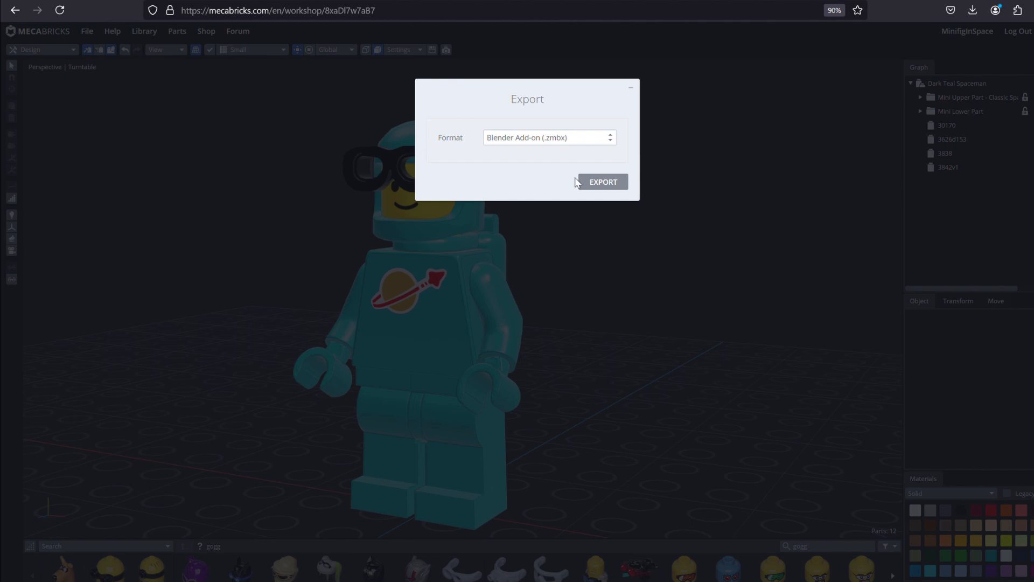
left_click(601, 187)
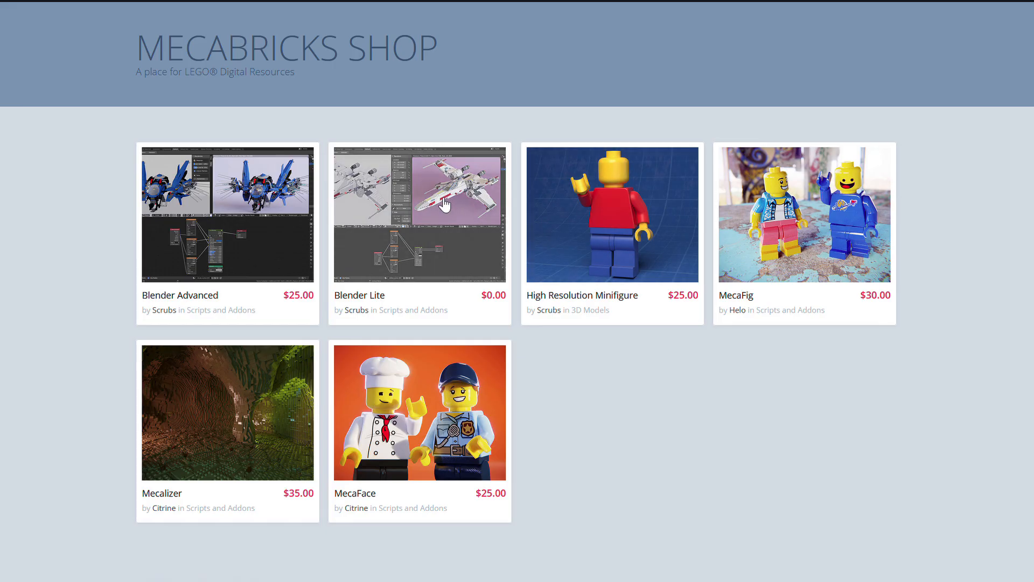
- Get the free Blender Lite add-on from the Mecabricks shop and download it from the purchases page
left_click(501, 254)
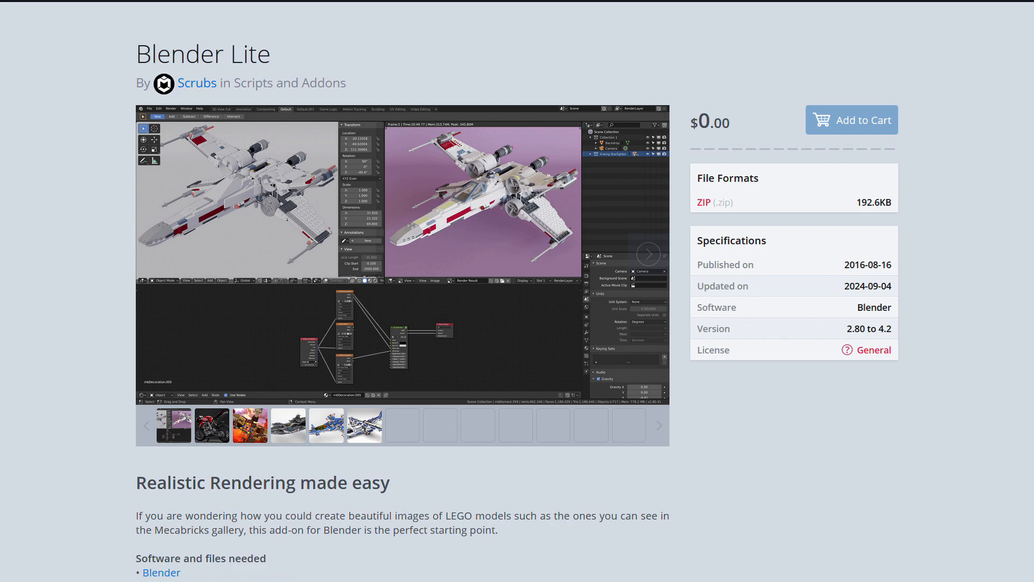
left_click(849, 126)
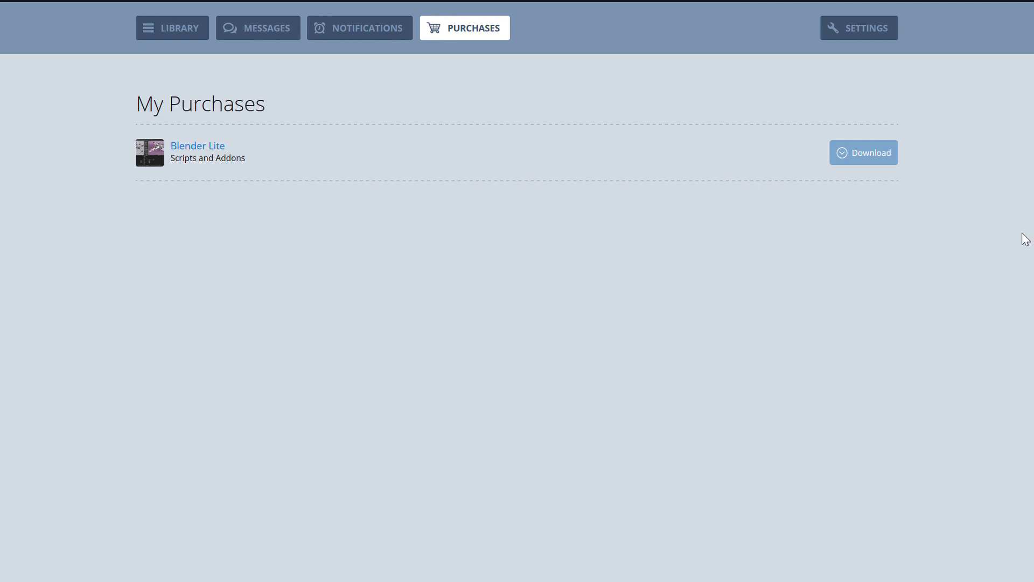
left_click(876, 156)
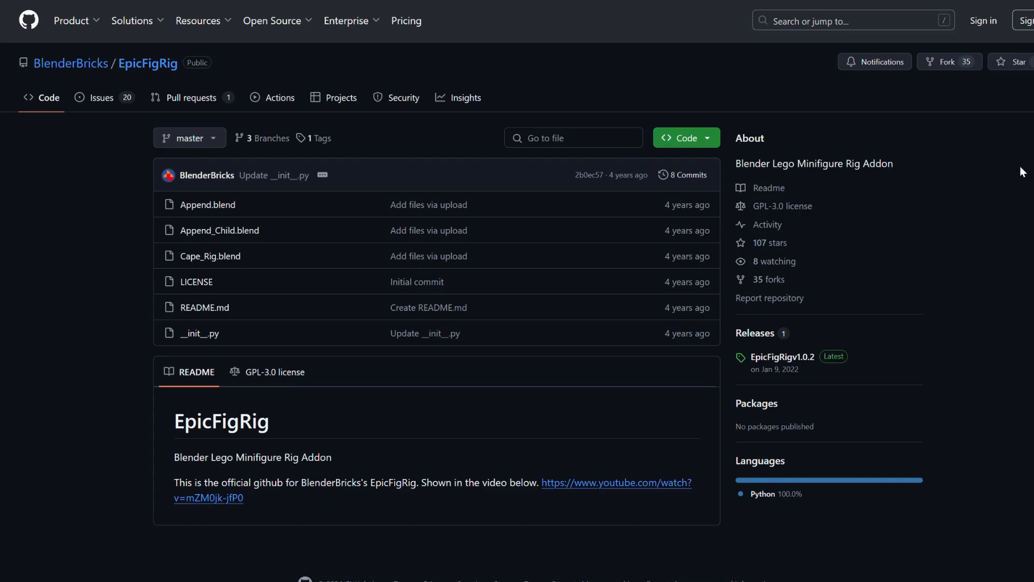
- Open the latest EpicFigRig release on GitHub and download EpicFigRigv1.0.2.zip
left_click(840, 356)
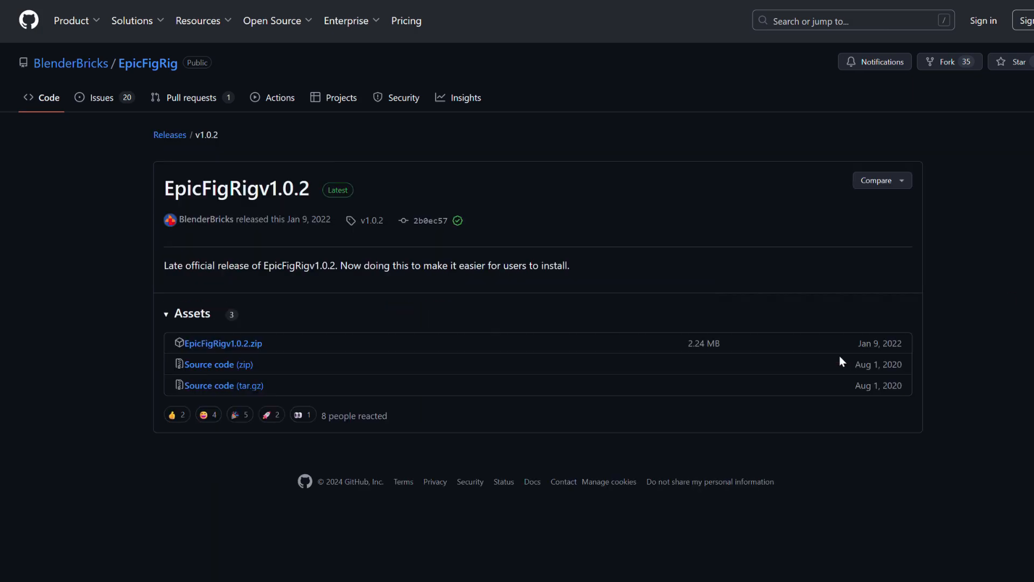
left_click(248, 345)
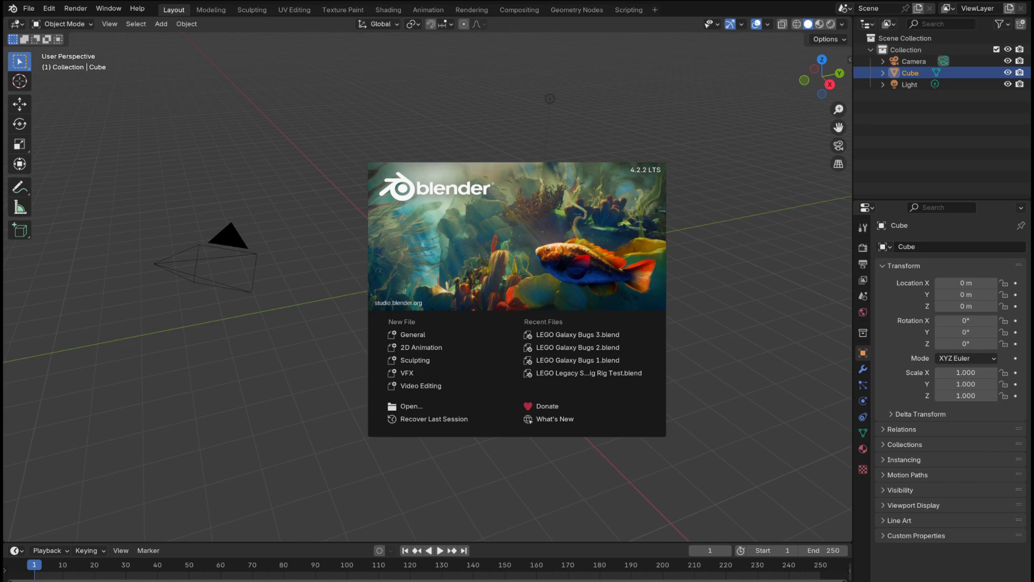
- Switch to Blender, dismiss the splash screen, select the camera, and look through it before returning to the user perspective
left_click(738, 320)
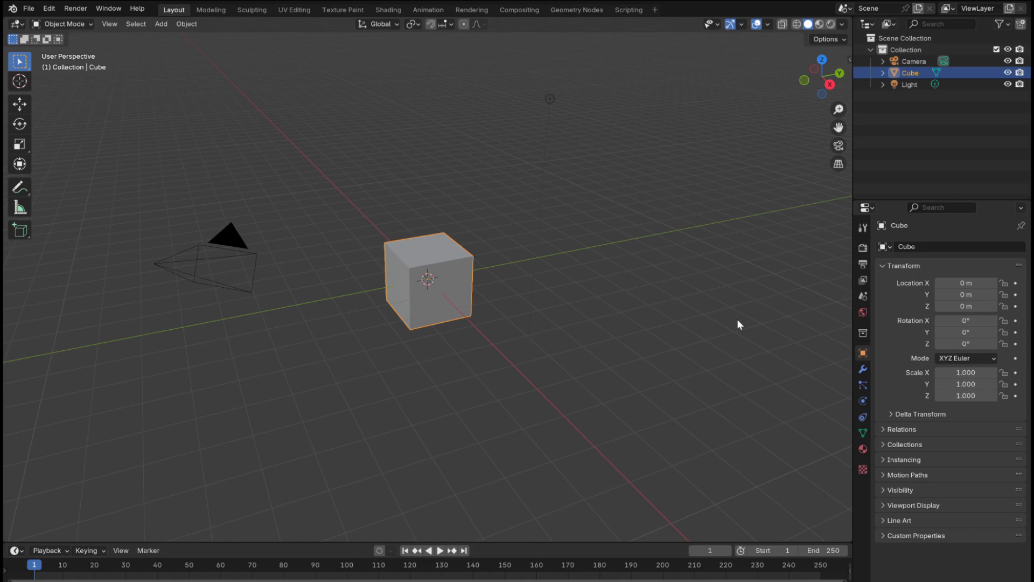
left_click(159, 268)
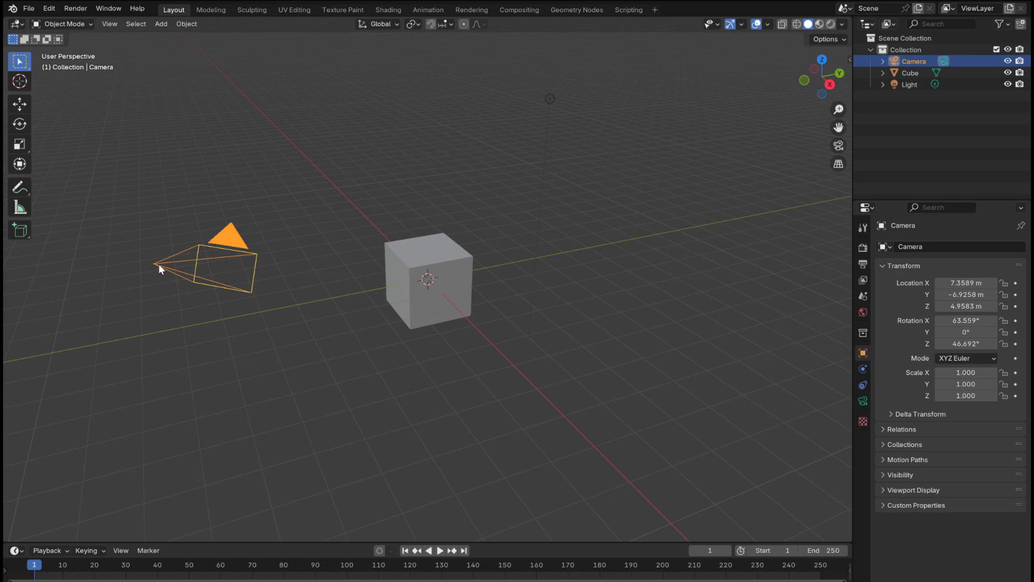
left_click(838, 145)
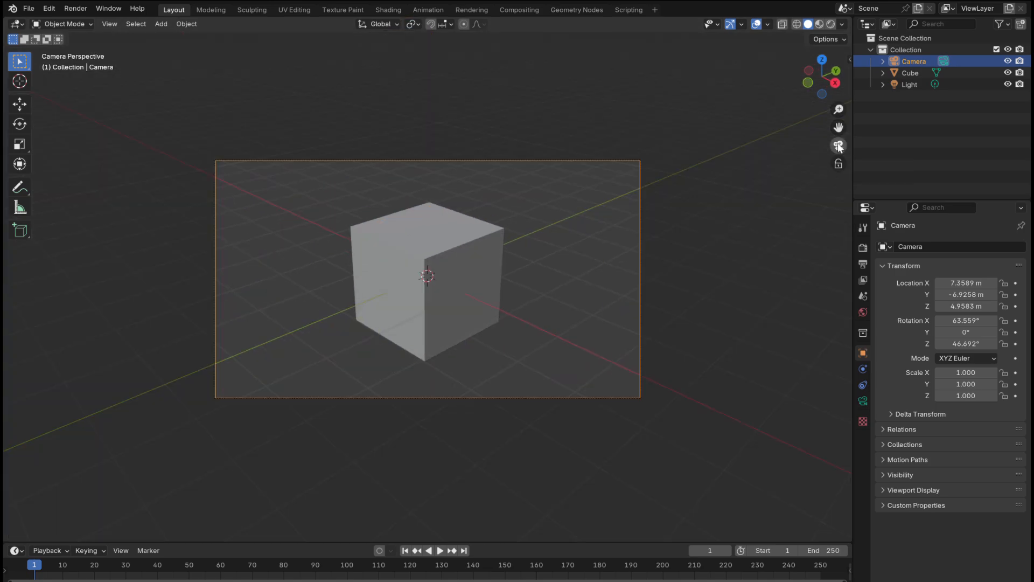
left_click(839, 145)
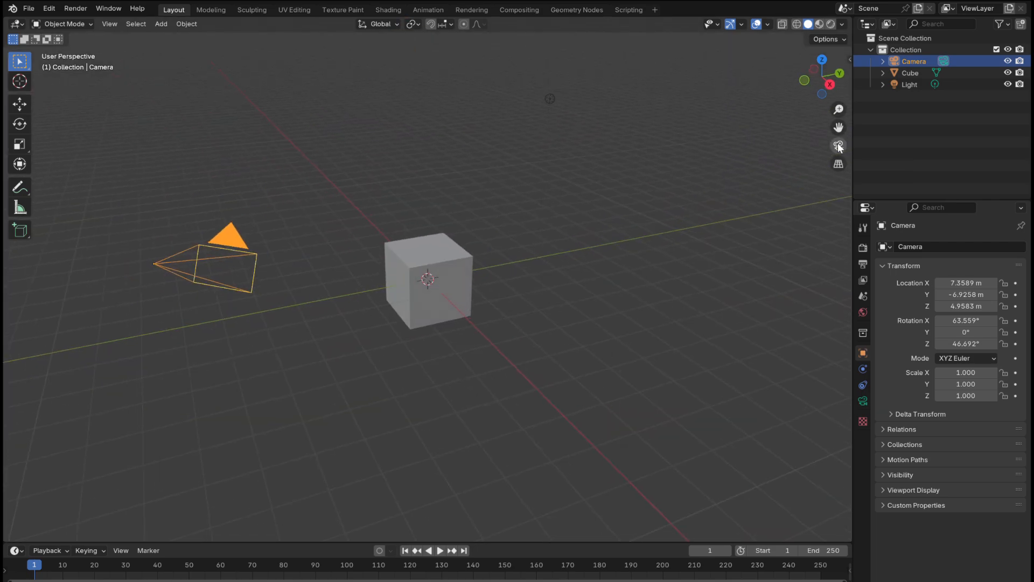
left_click(838, 146)
left_click(838, 145)
- Select the light in the viewport and clear the selection again
left_click(580, 144)
left_click(555, 104)
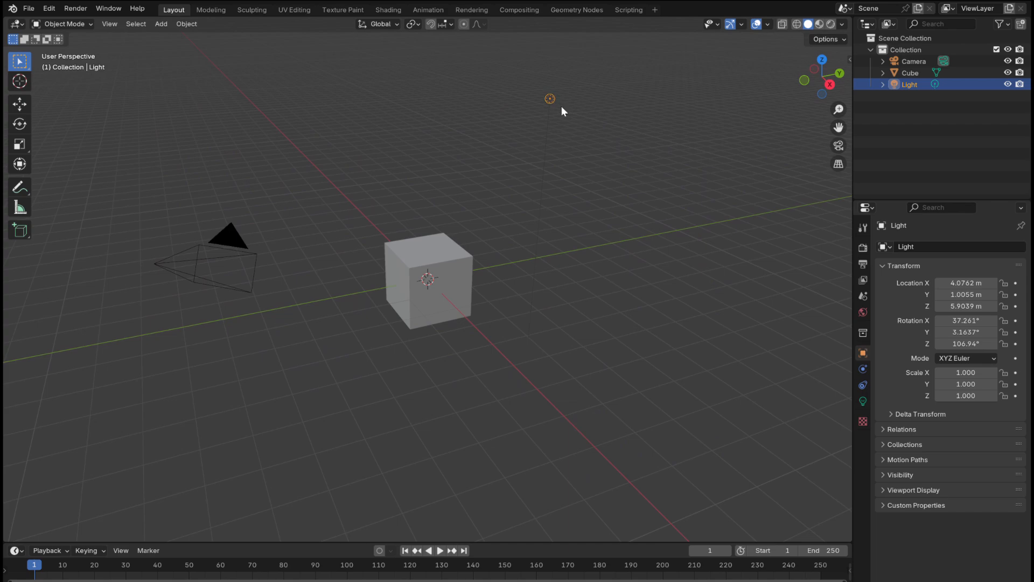
left_click(613, 110)
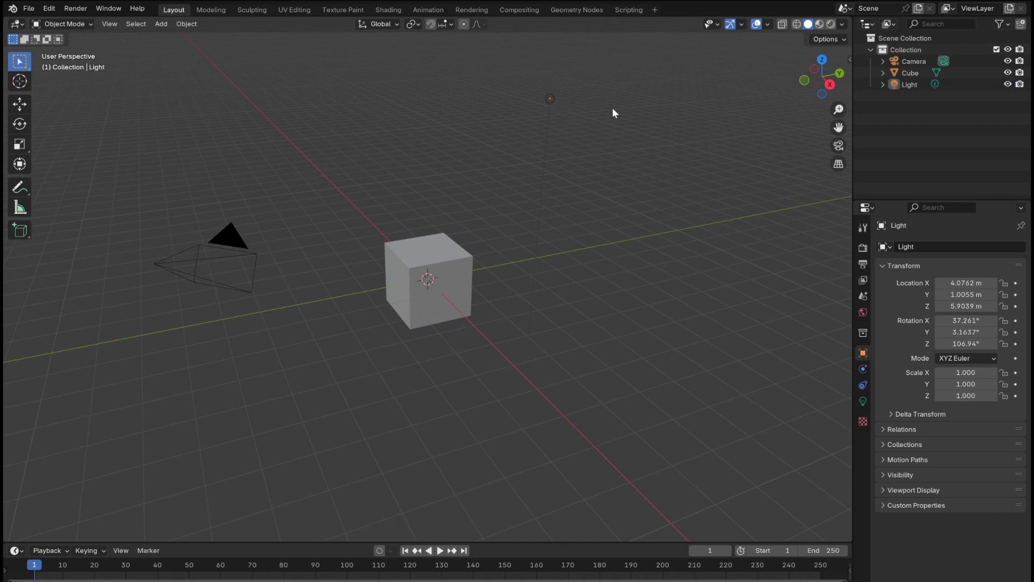
- Preview the scene in wireframe, solid, material preview and rendered shading, toggle the overlays off and on, and return to solid shading
left_click(796, 24)
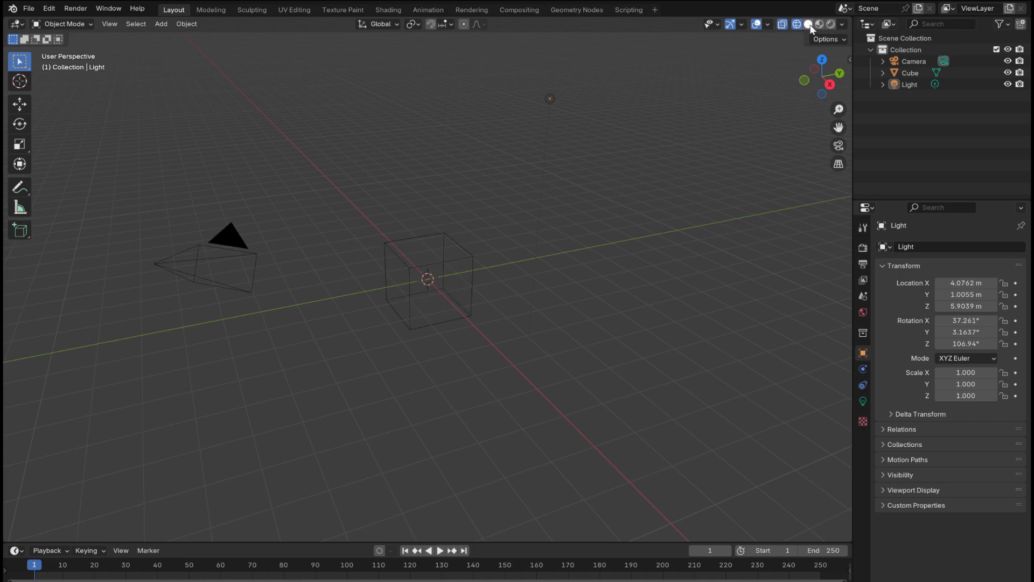
left_click(810, 24)
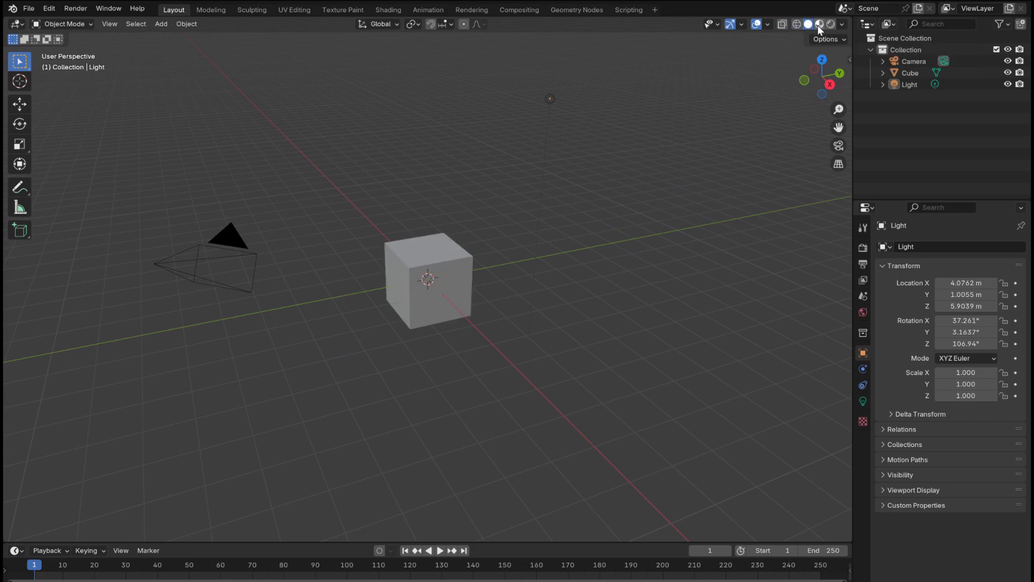
left_click(818, 24)
left_click(831, 24)
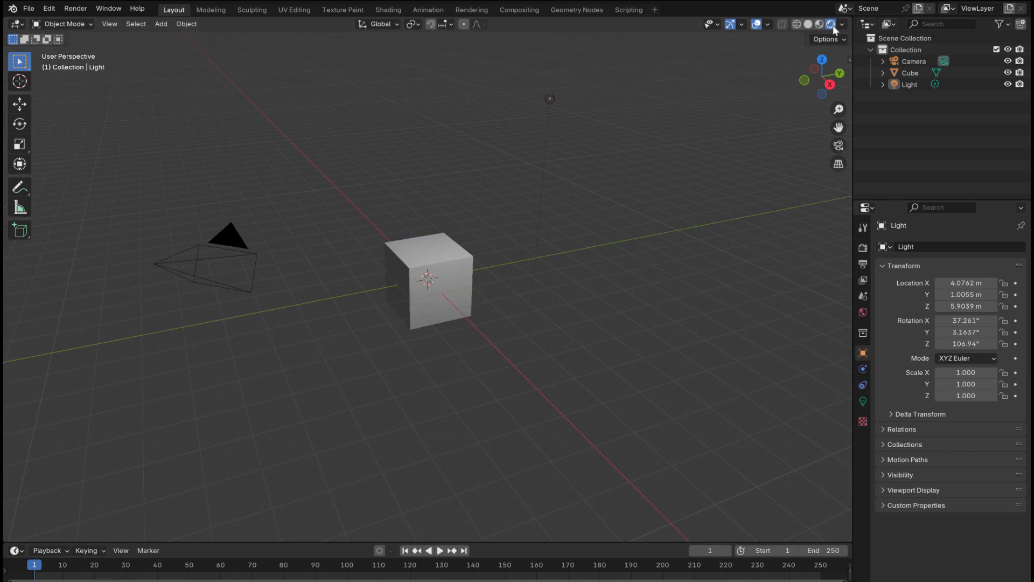
left_click(756, 26)
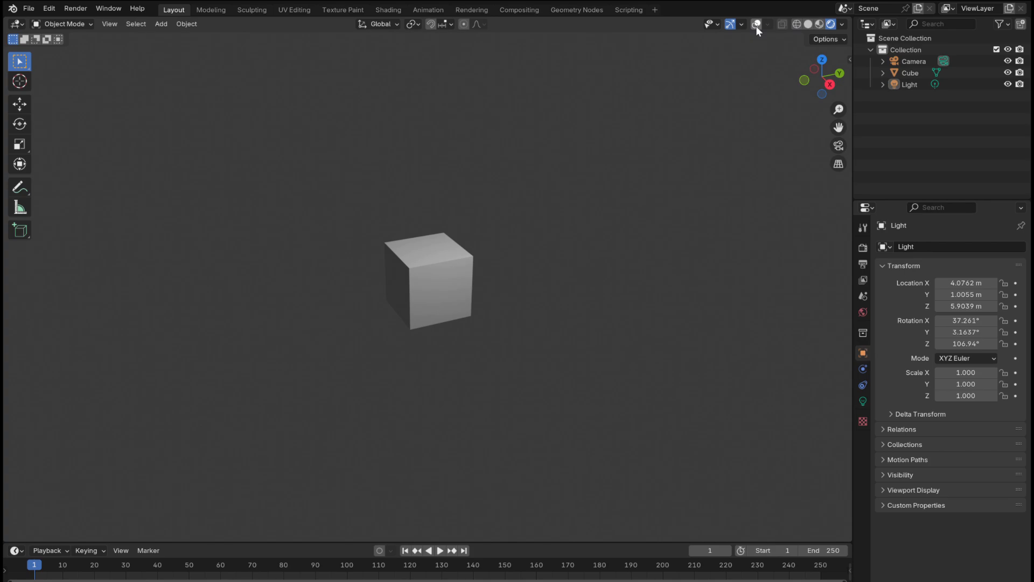
left_click(755, 26)
left_click(808, 24)
- Try box-selecting the cube, the light and the whole scene, clearing the selection each time
mouse_move(298, 172)
left_mouse_down()
mouse_move(399, 307)
mouse_move(583, 377)
left_mouse_up()
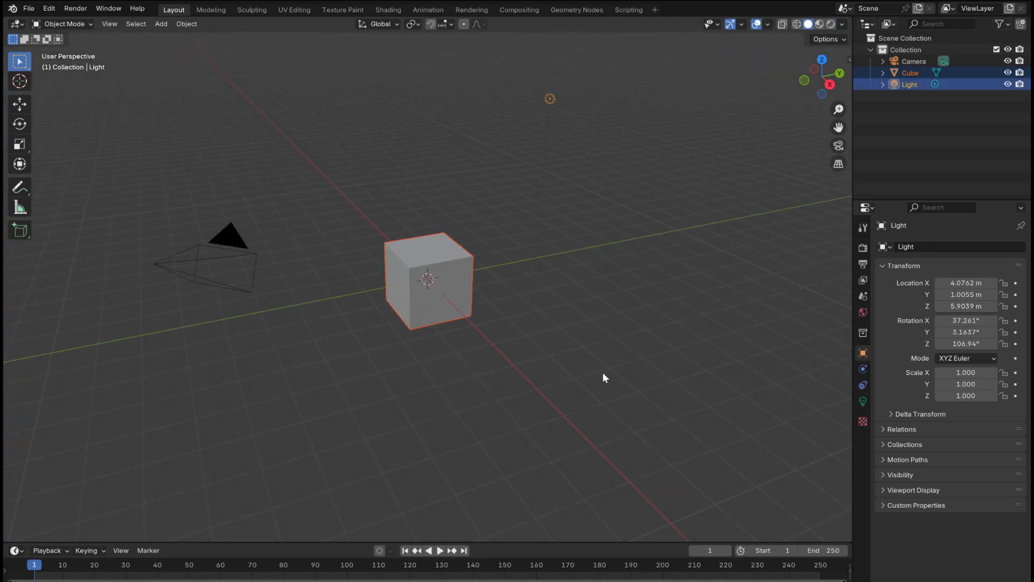
left_click(603, 375)
left_click_drag(514, 76, 590, 137)
left_click(404, 138)
left_click_drag(105, 127, 714, 404)
left_click(715, 400)
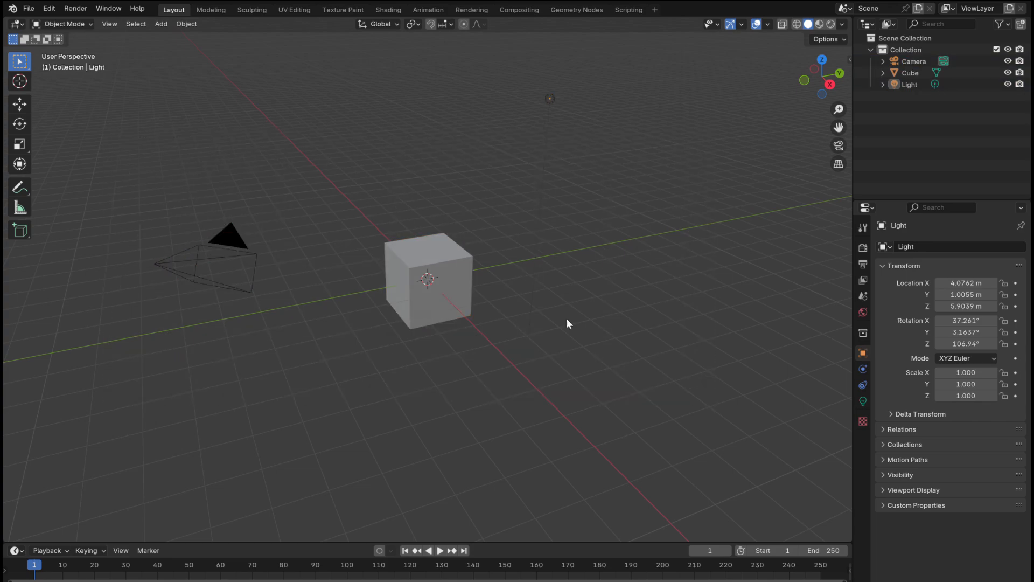
- View the object context menu, close it without choosing anything, and select the default cube
right_click(447, 208)
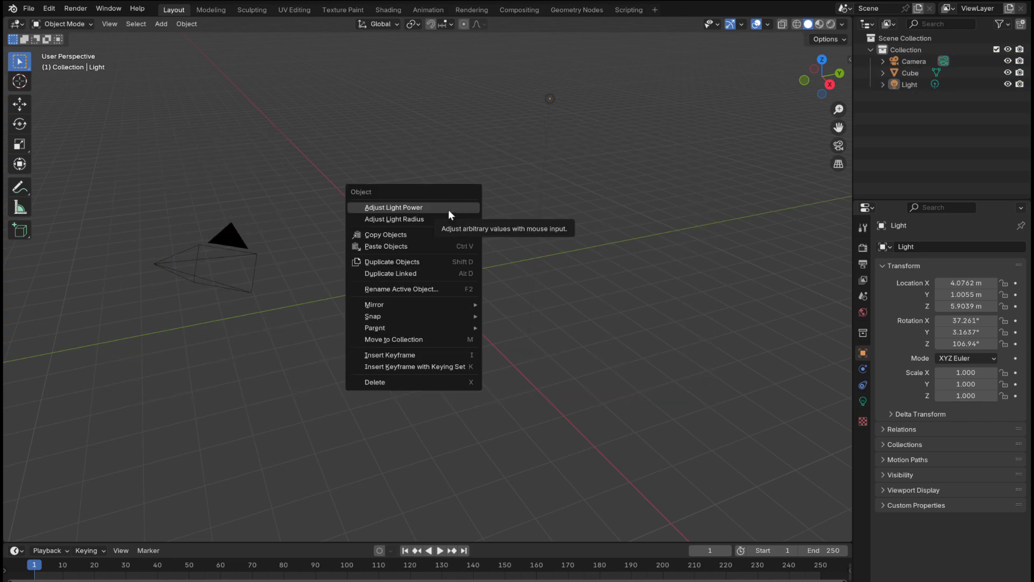
key("Escape")
mouse_move(500, 183)
middle_mouse_down()
mouse_move(474, 194)
mouse_move(352, 196)
mouse_move(598, 194)
mouse_move(485, 183)
mouse_move(496, 181)
mouse_move(501, 201)
middle_mouse_up()
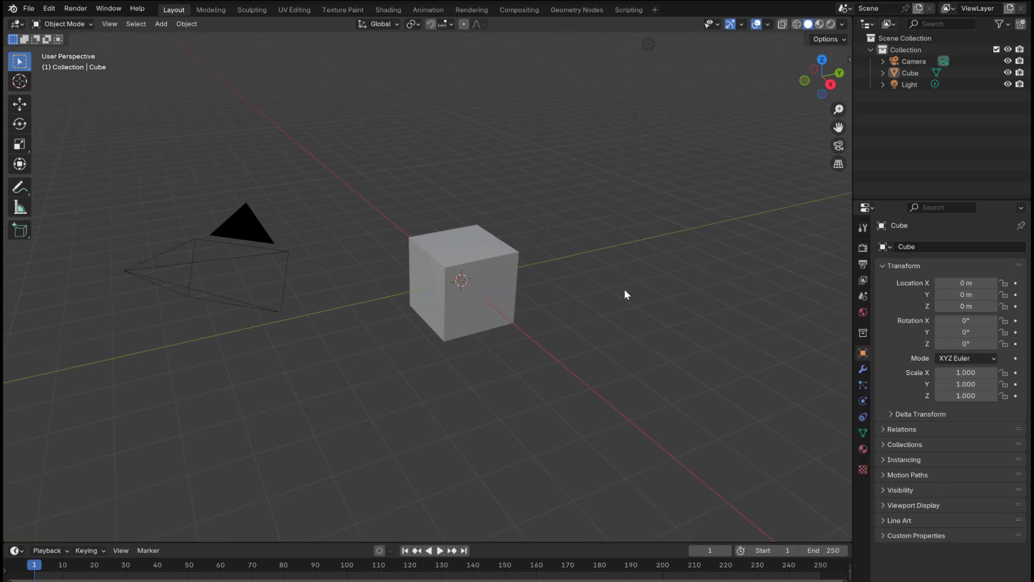
left_click(507, 267)
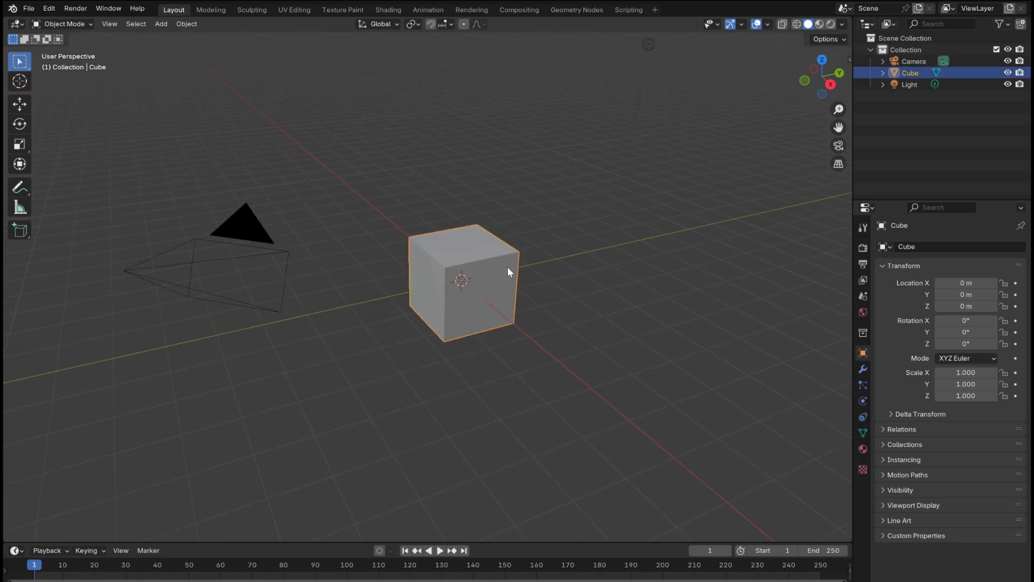
- Delete the default cube from the scene
key("x")
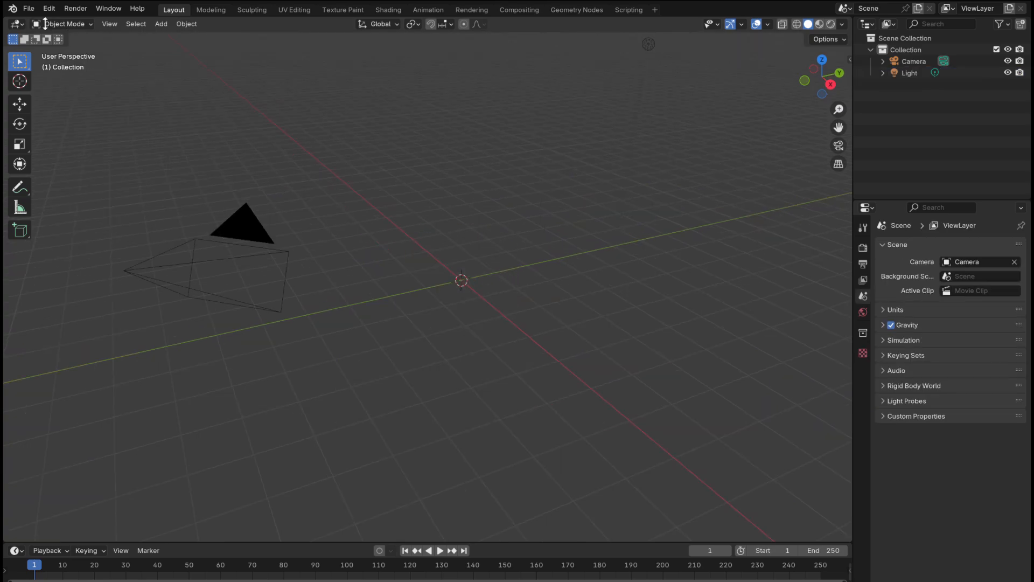
- Open the add-on preferences and their installation options, and bring up the EpicFigRig tools beside the viewport
left_click(32, 11)
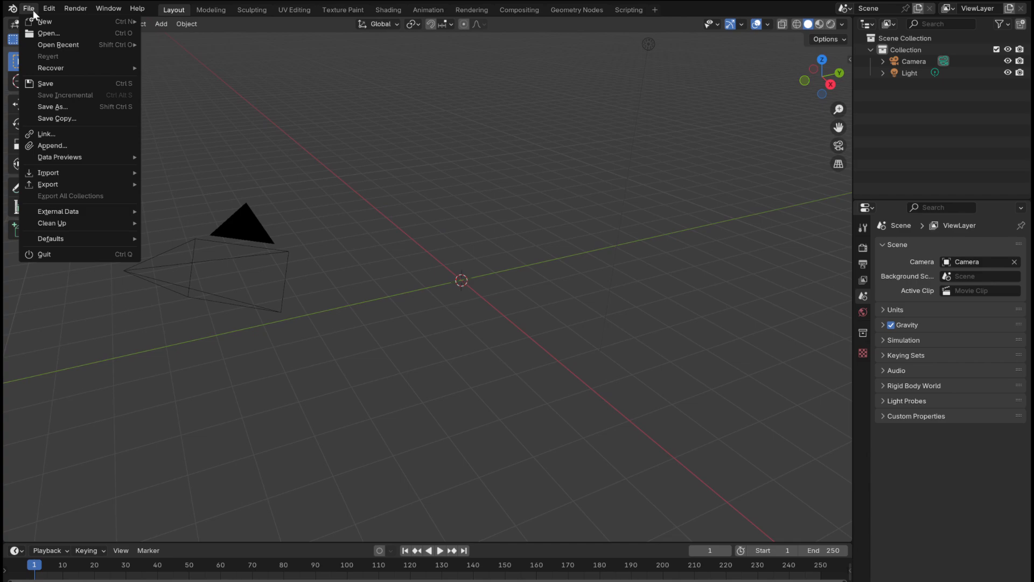
mouse_move(53, 10)
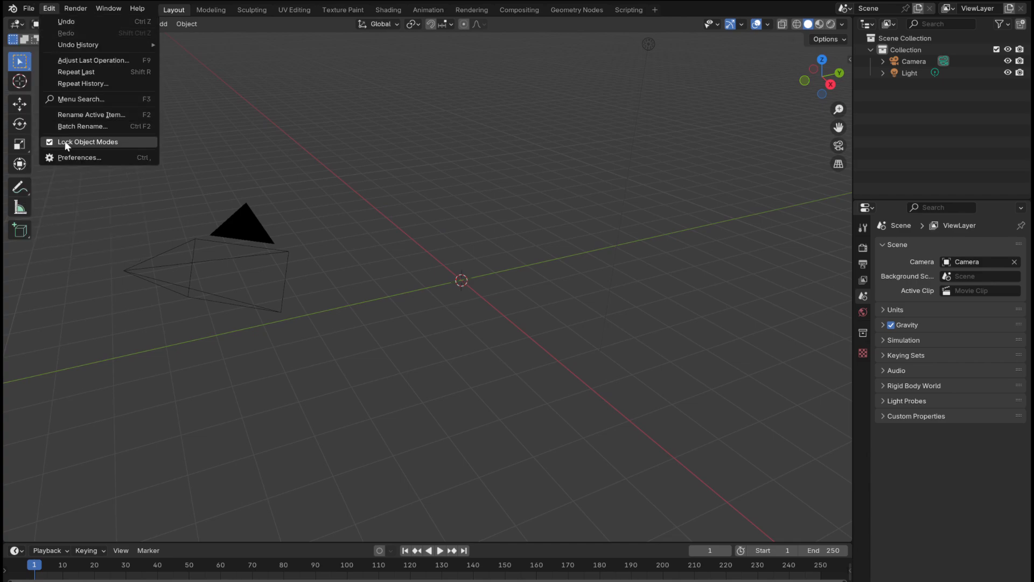
left_click(71, 156)
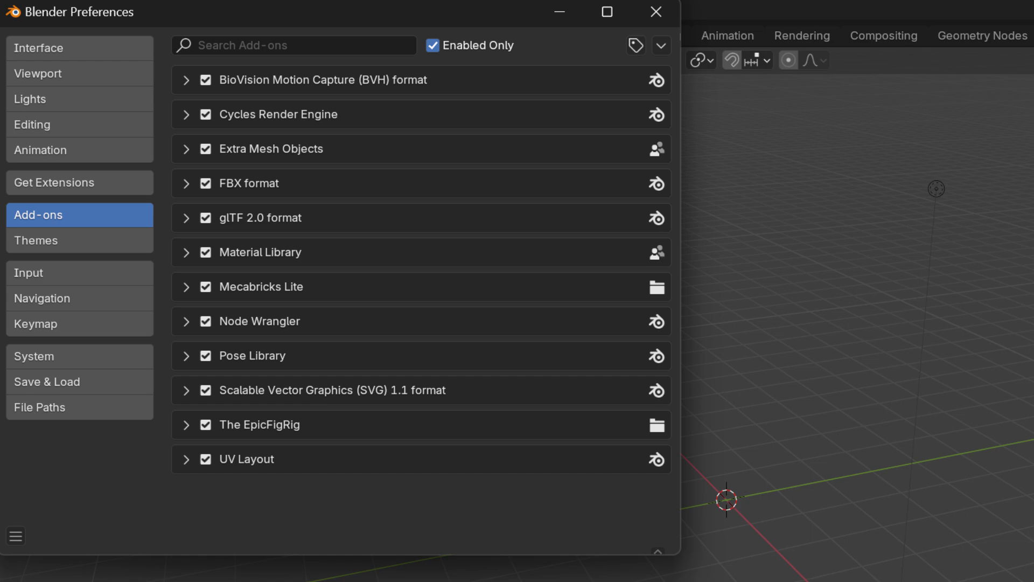
left_click(662, 45)
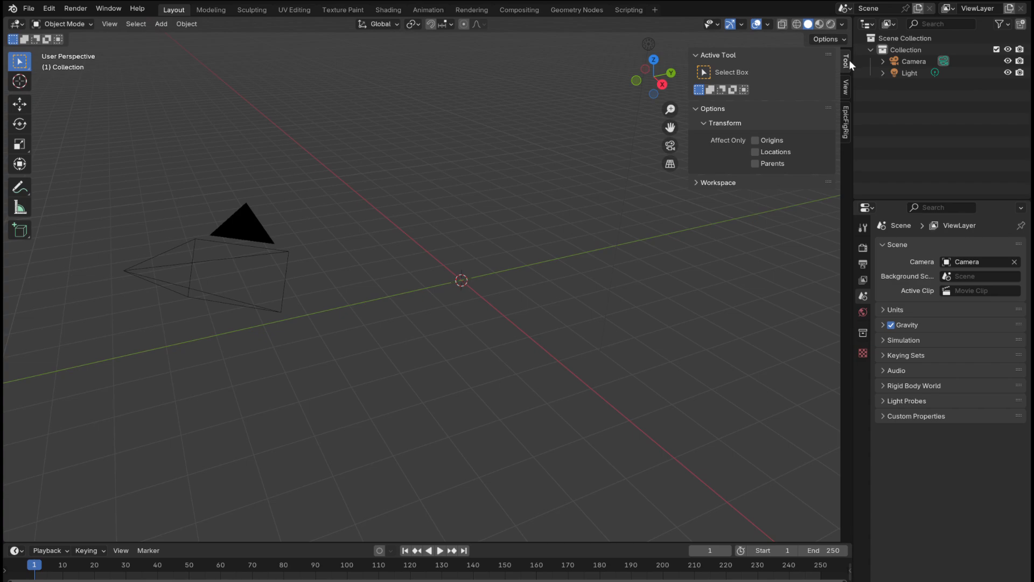
left_click(844, 132)
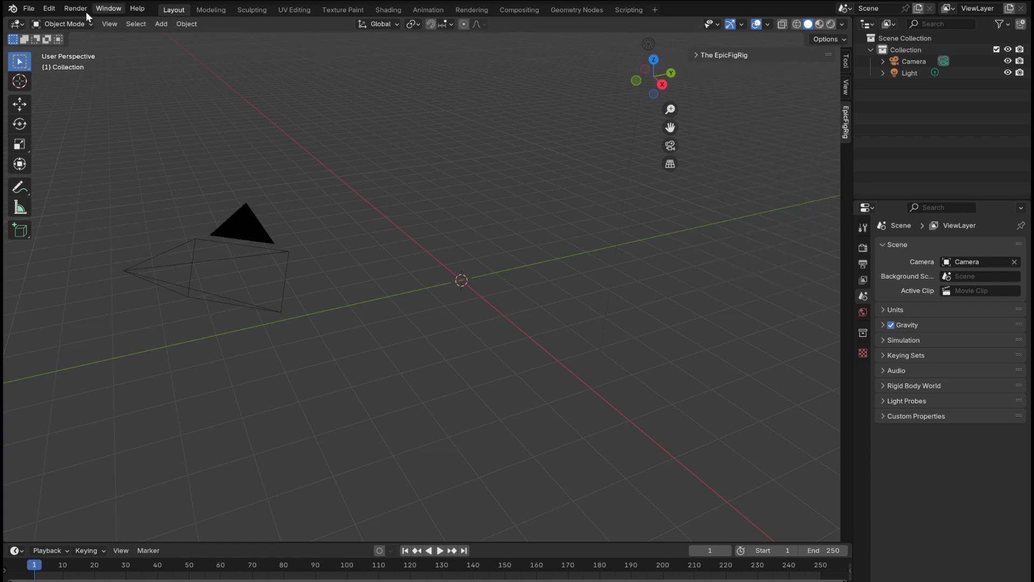
- Import the Dark Teal Spaceman model from its Mecabricks (.zmbx) file
left_click(28, 8)
mouse_move(52, 172)
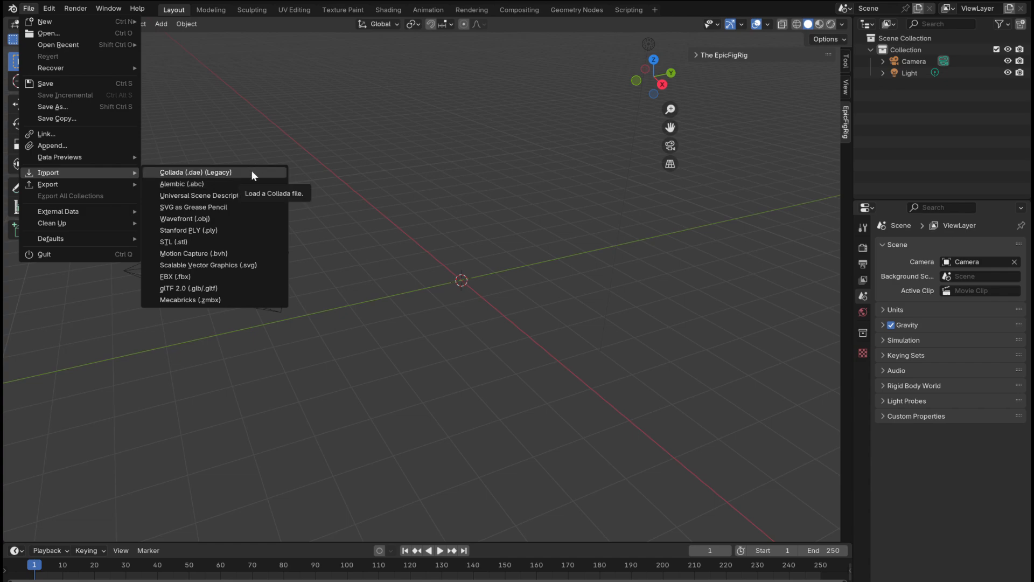
left_click(223, 301)
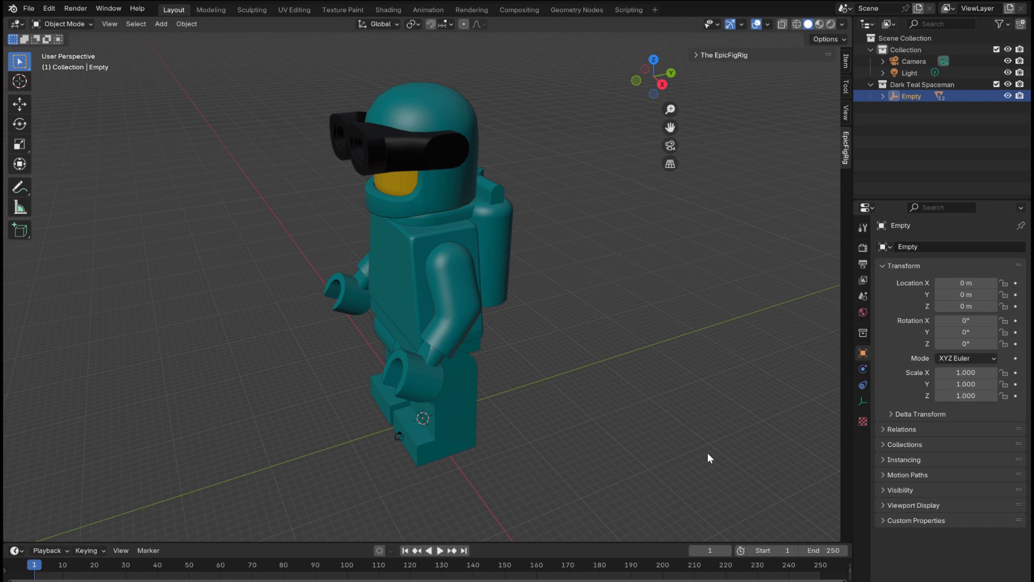
- Delete the Empty parent object in the Dark Teal Spaceman collection and collapse that collection
middle_click_drag(558, 359, 588, 349)
left_click(883, 96)
left_click(883, 95)
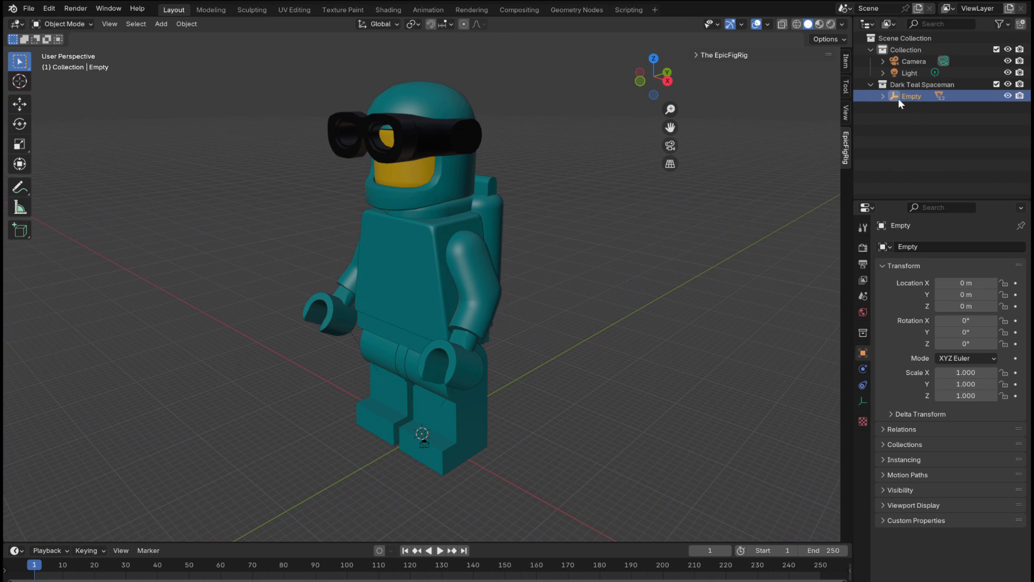
key("x")
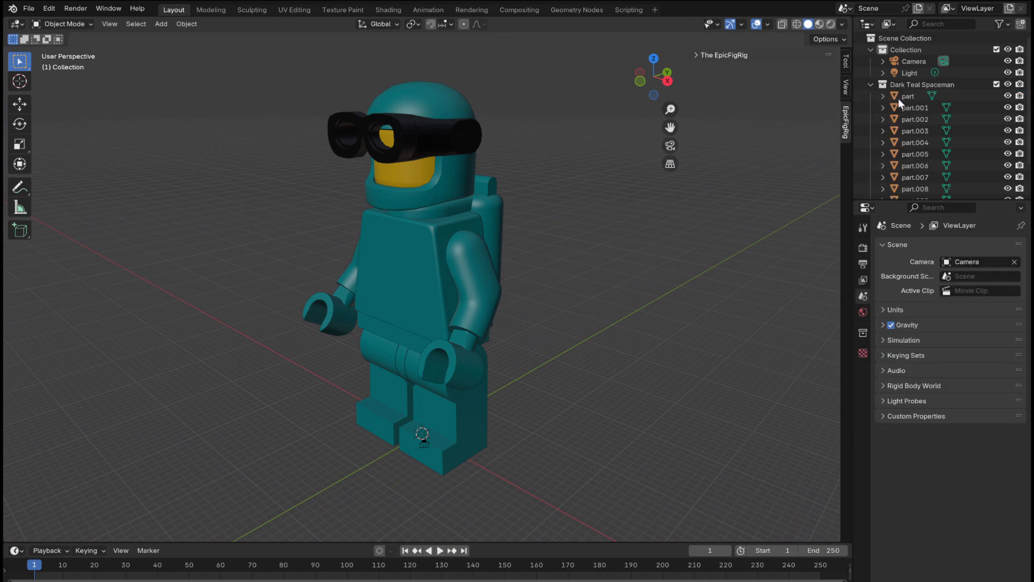
left_click(871, 84)
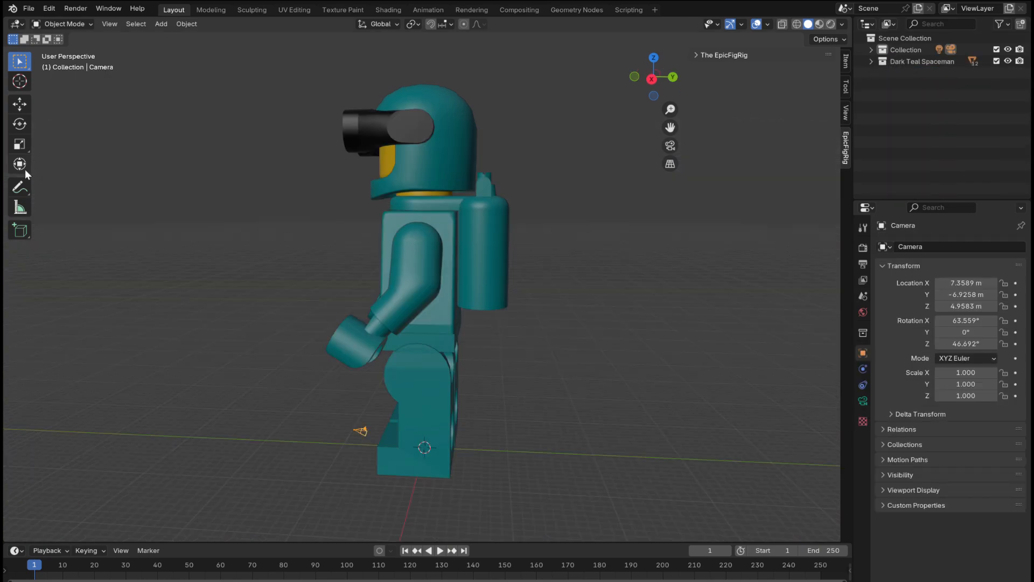
- Move the camera away from the figure along negative Y, and the light along Y to about 25.5 m
left_click(19, 103)
left_click_drag(407, 443, 211, 437)
left_click(910, 37)
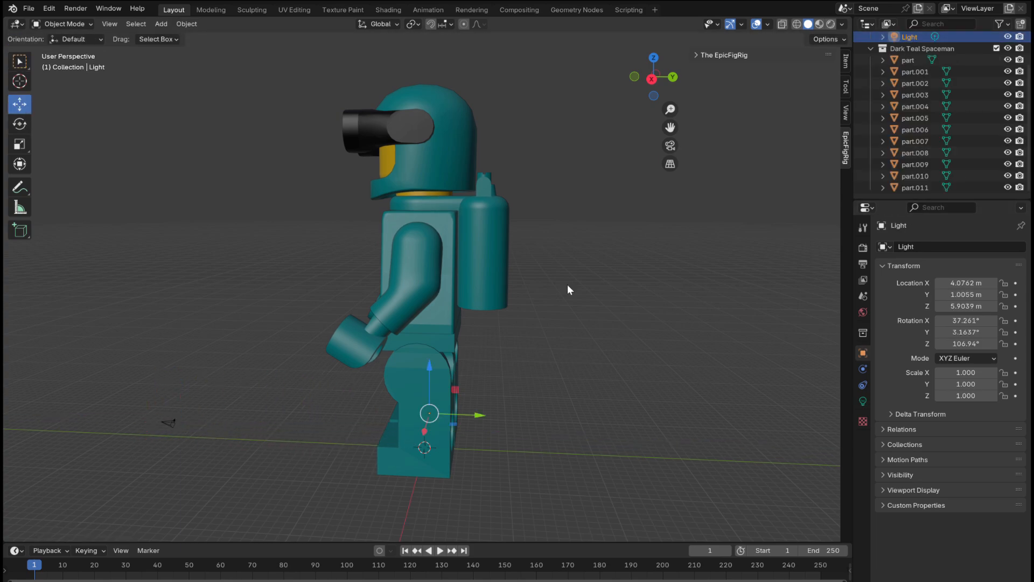
left_click_drag(481, 419, 703, 427)
left_click(589, 292)
- Select all parts of the spaceman and rig the minifigure with The EpicFigRig
middle_click_drag(589, 292, 642, 301)
left_click_drag(273, 65, 548, 493)
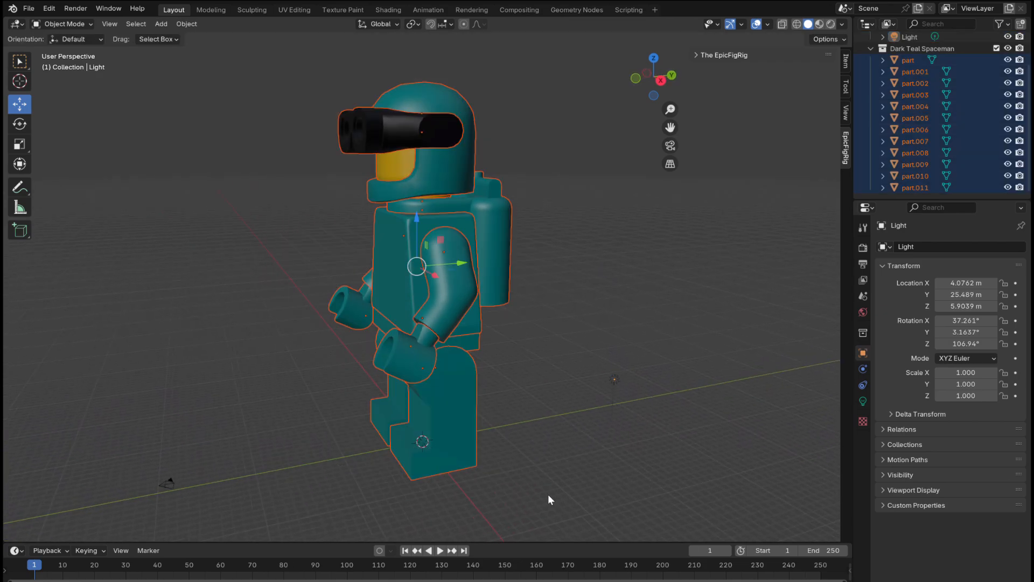
left_click(701, 55)
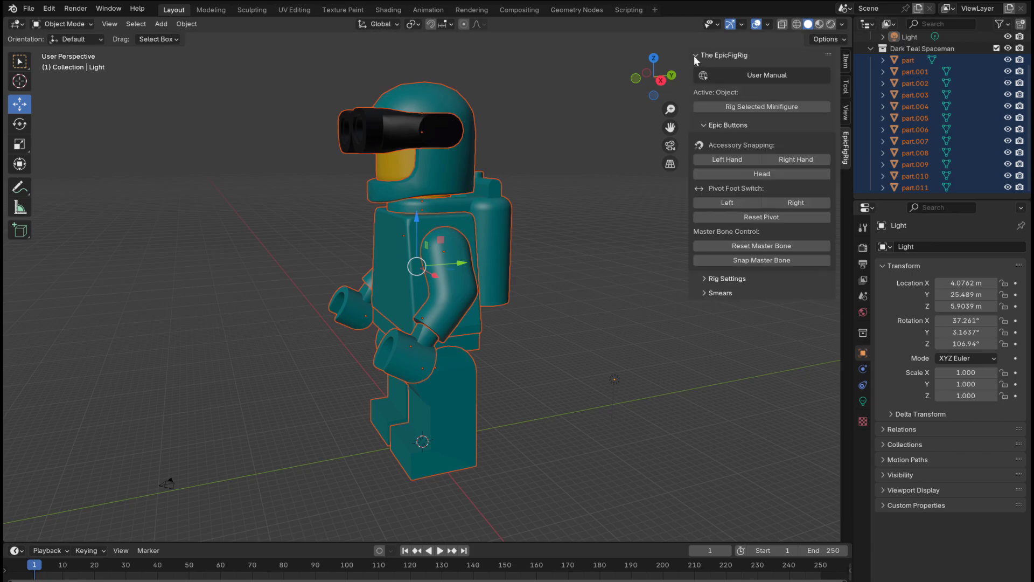
left_click(765, 108)
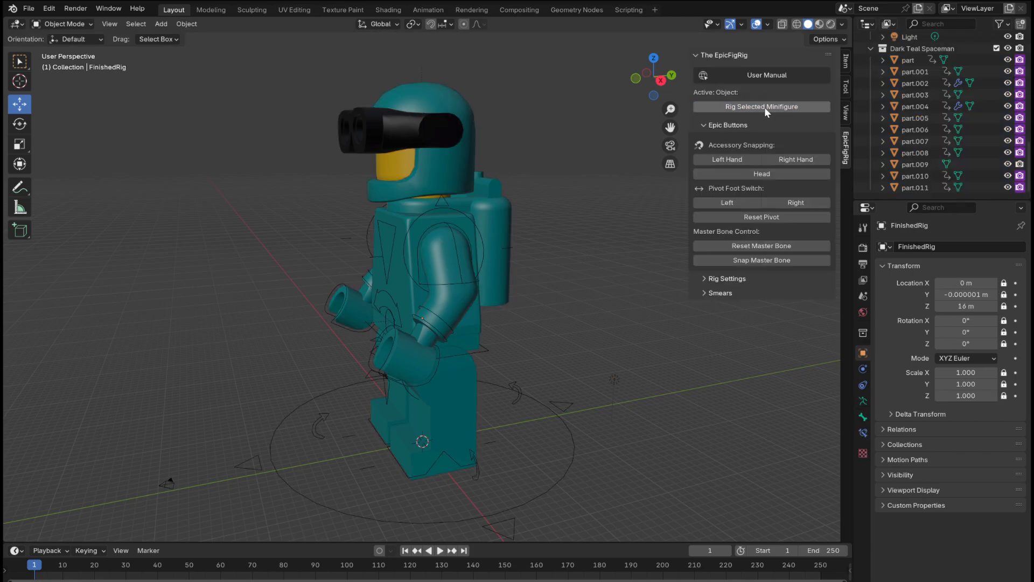
- Collapse The EpicFigRig tools and switch the viewport to material preview shading to inspect the rigged figure
middle_click_drag(587, 163, 633, 164)
scroll(633, 162, "down", 2)
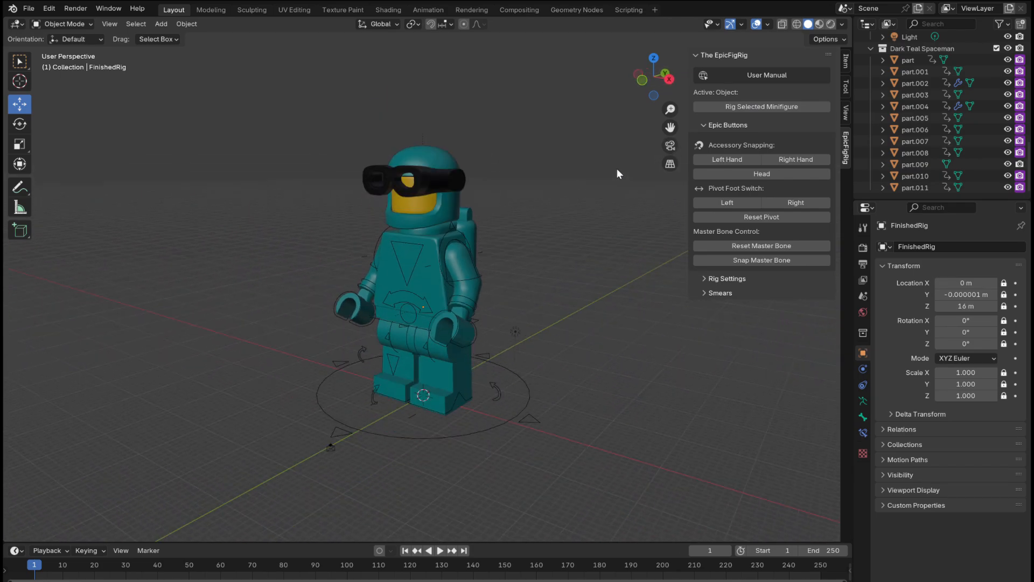
scroll(617, 171, "up", 1)
left_click(722, 55)
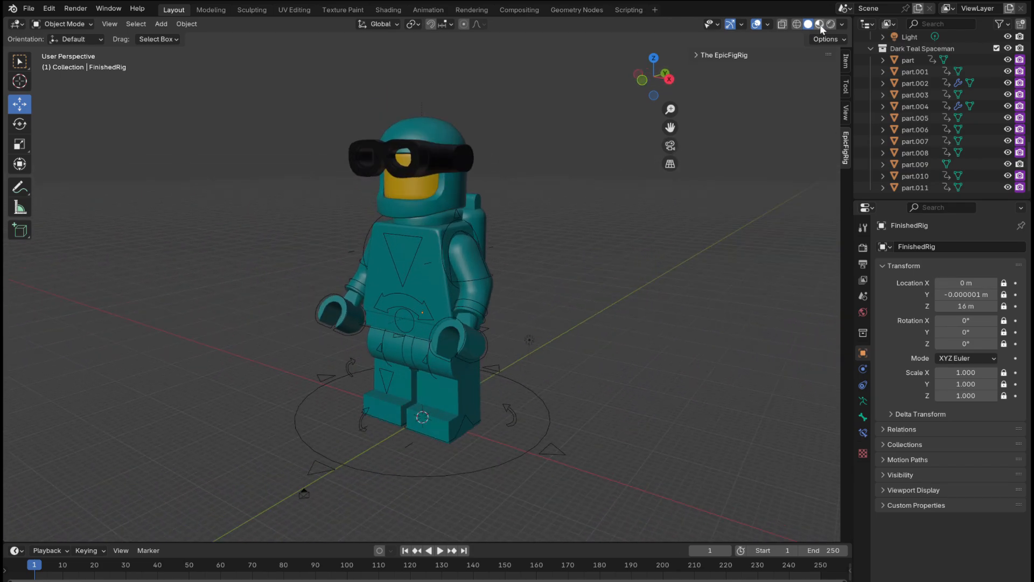
left_click(820, 24)
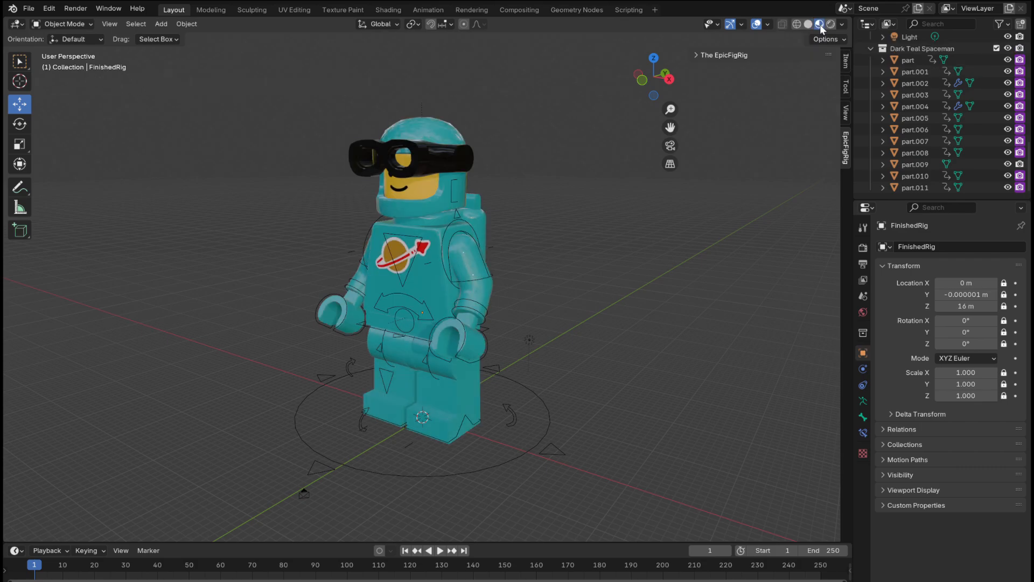
middle_click_drag(368, 467, 373, 465)
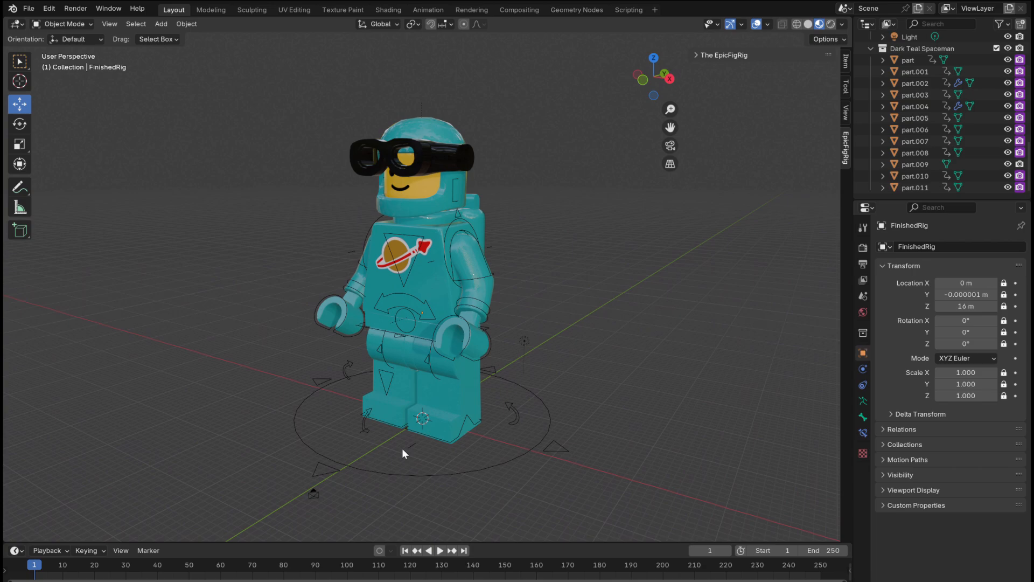
- Select the FinishedRig armature and switch it to Pose Mode
left_click(549, 432)
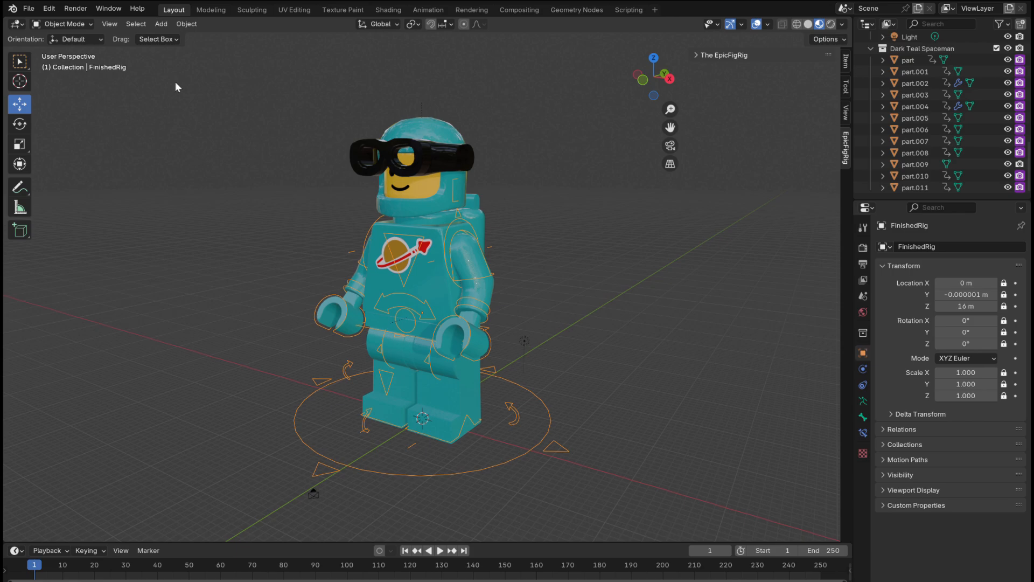
left_click(91, 25)
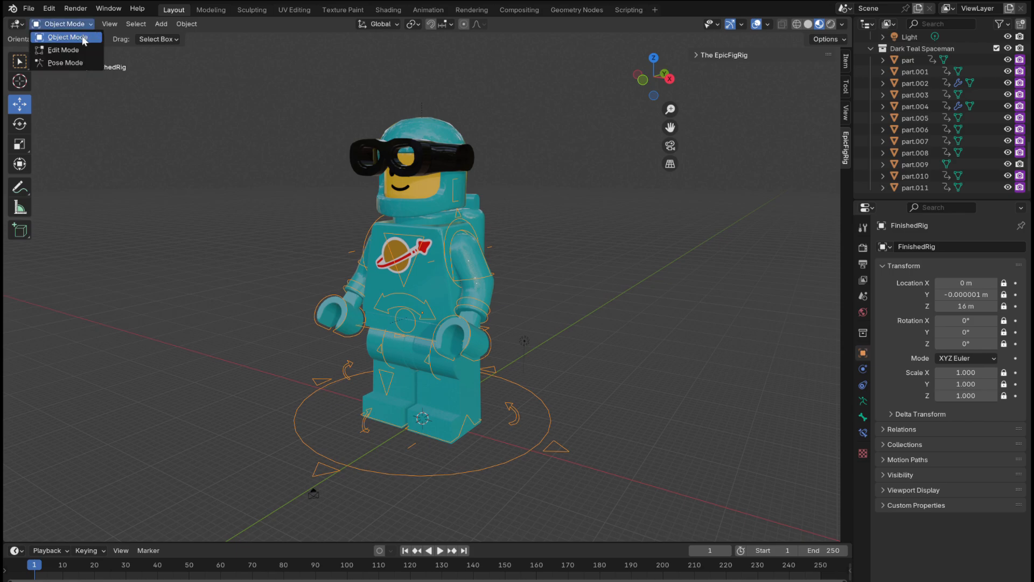
left_click(73, 64)
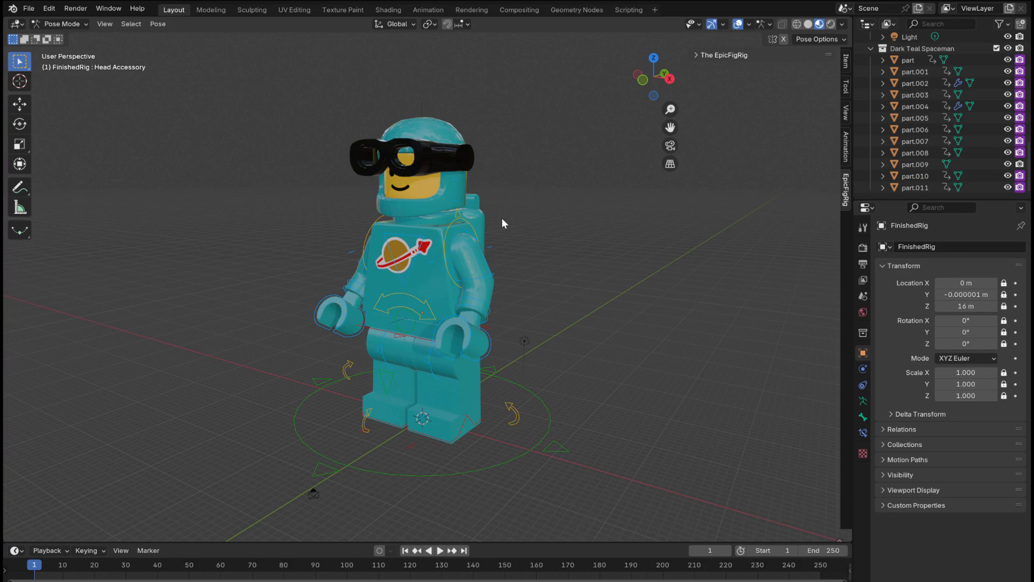
- Try rotating the Head bone about the vertical axis with the Rotate tool
left_click(455, 193)
left_click(18, 109)
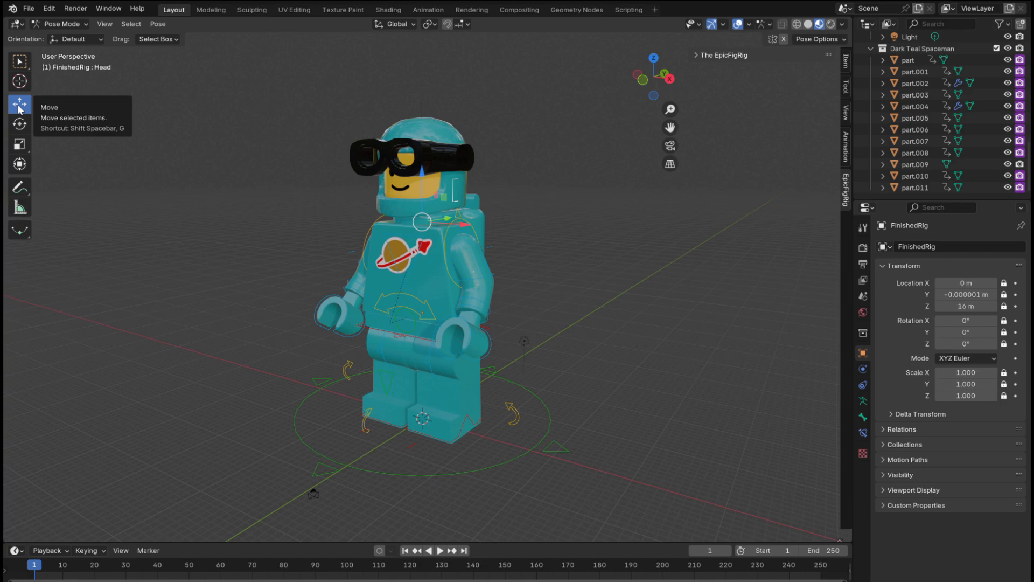
left_click(19, 124)
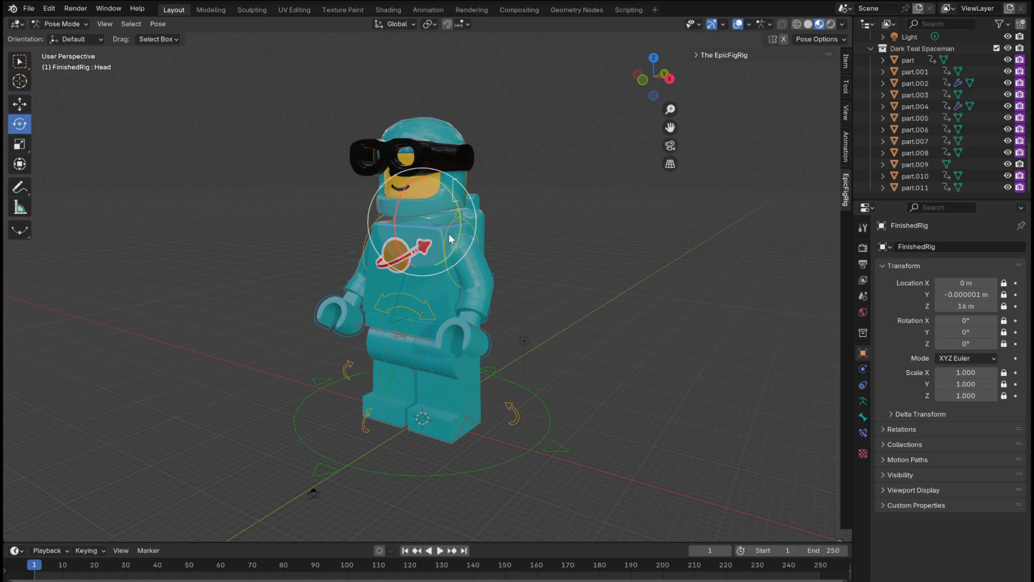
left_click_drag(448, 234, 512, 233)
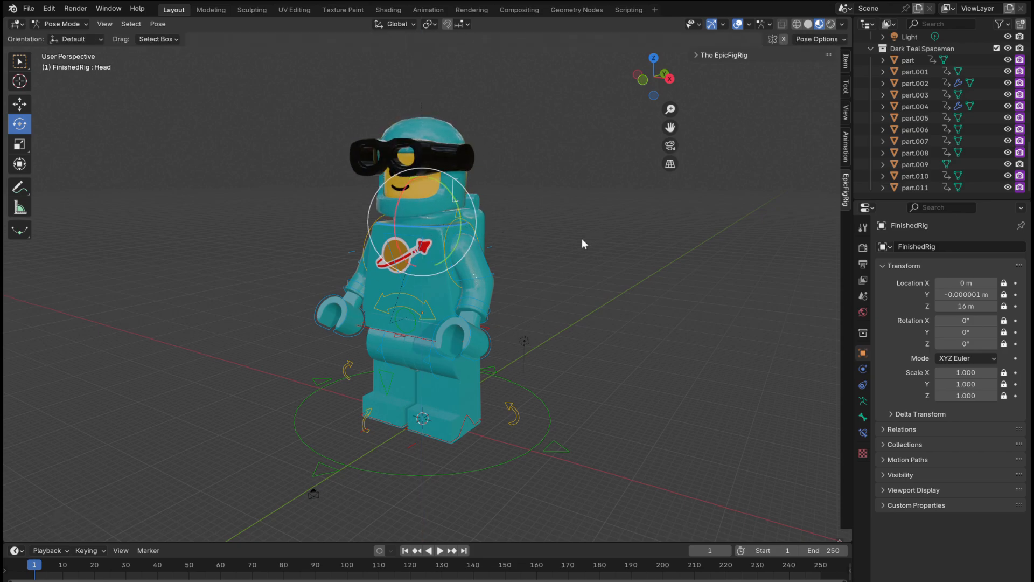
- Try tilting and turning the body with the curved-arrow control on the torso, and undo the pose changes
left_click(427, 306)
left_click_drag(428, 306, 467, 199)
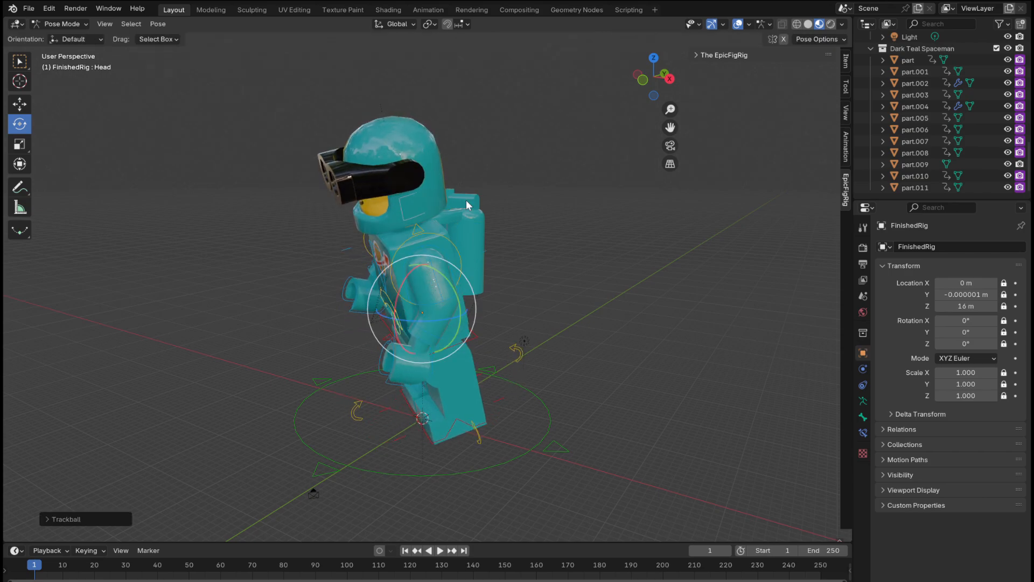
left_click_drag(463, 316, 307, 319)
key("ctrl+z")
key("ctrl+z")
key("ctrl+z")
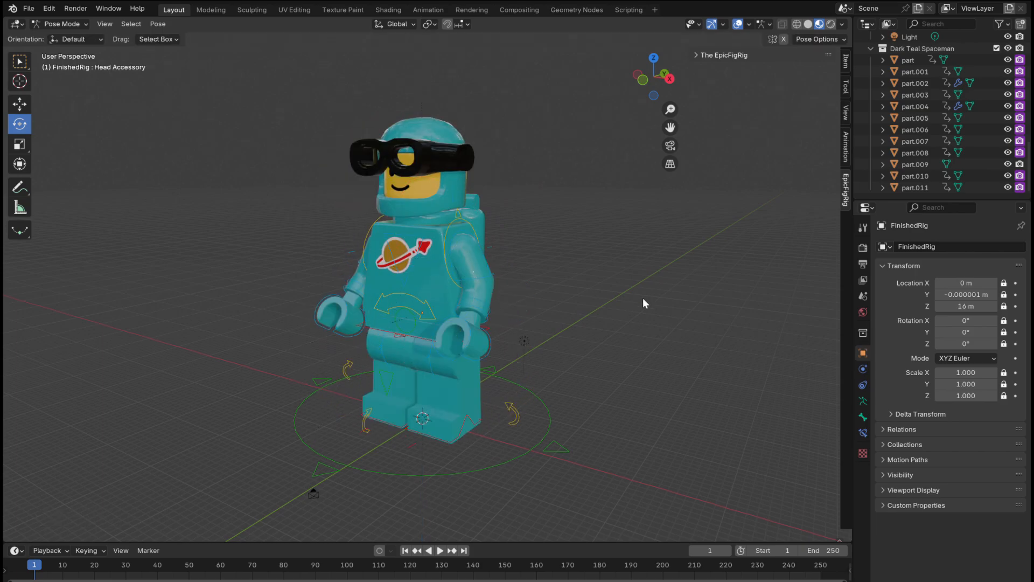
- Return to Object Mode and clear the selection
left_click(86, 24)
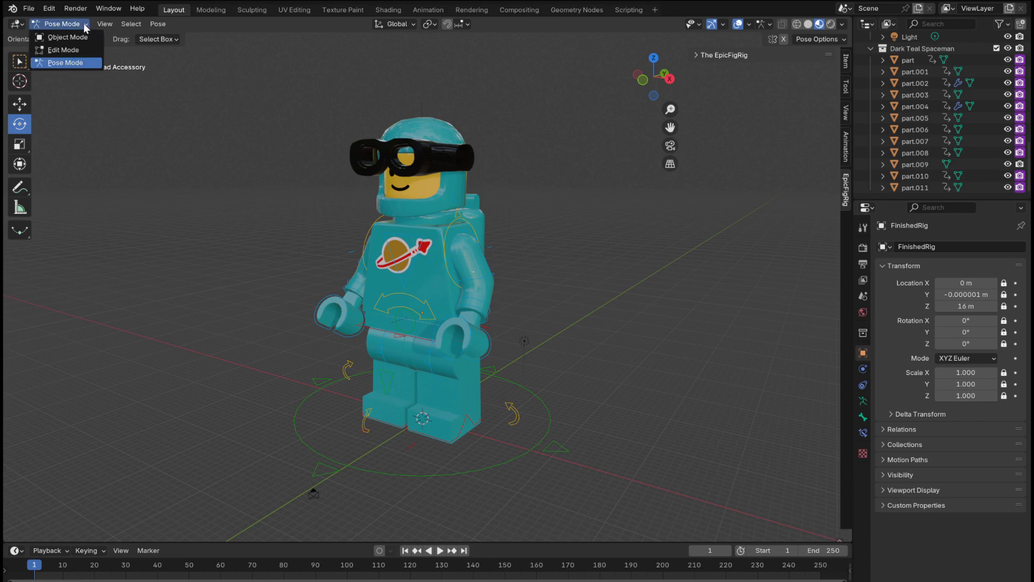
left_click(66, 35)
left_click(606, 230)
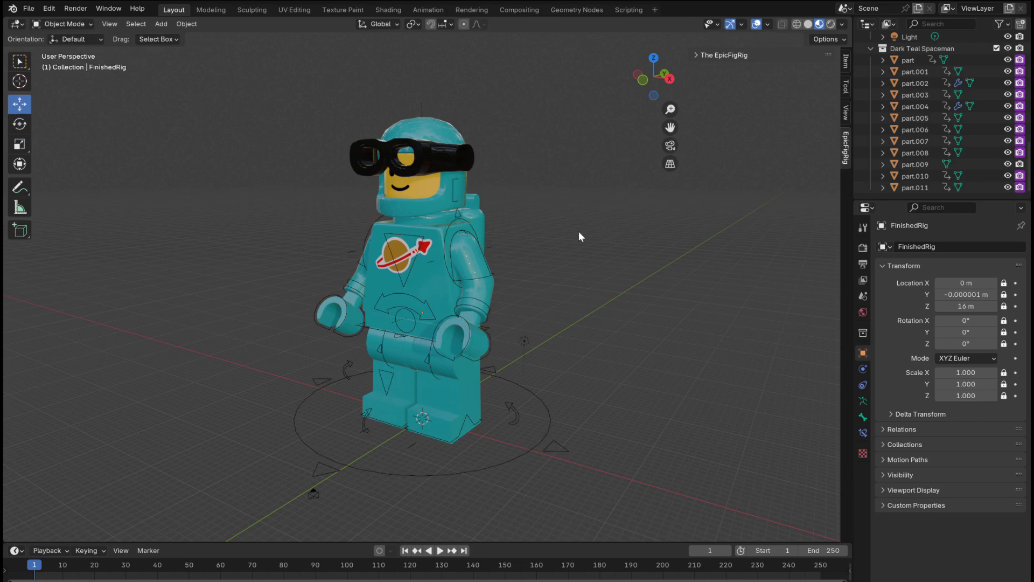
- Parent the air tank backpack to the torso, using the Object parenting type
left_click(477, 223)
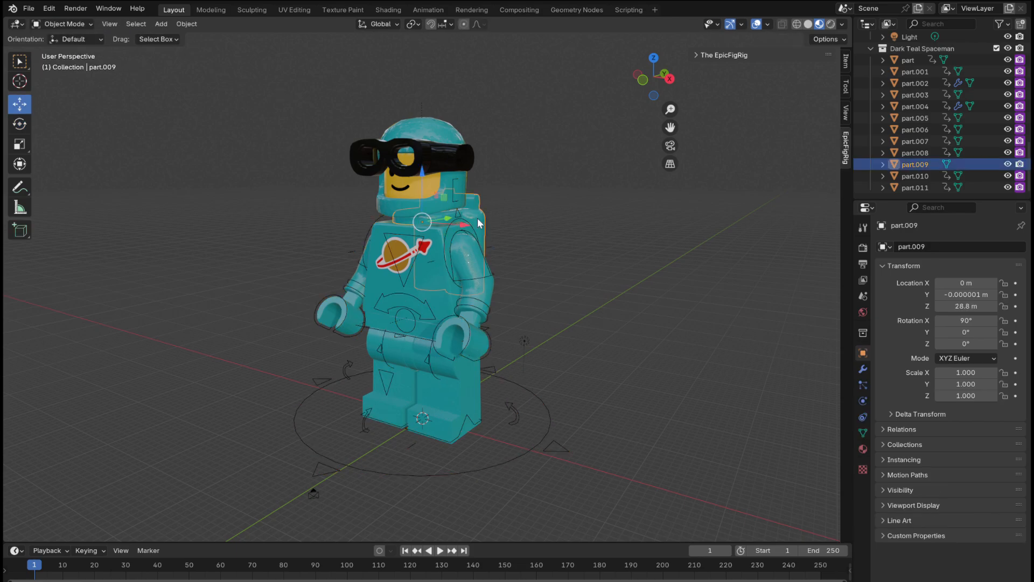
left_click(380, 283, "shift")
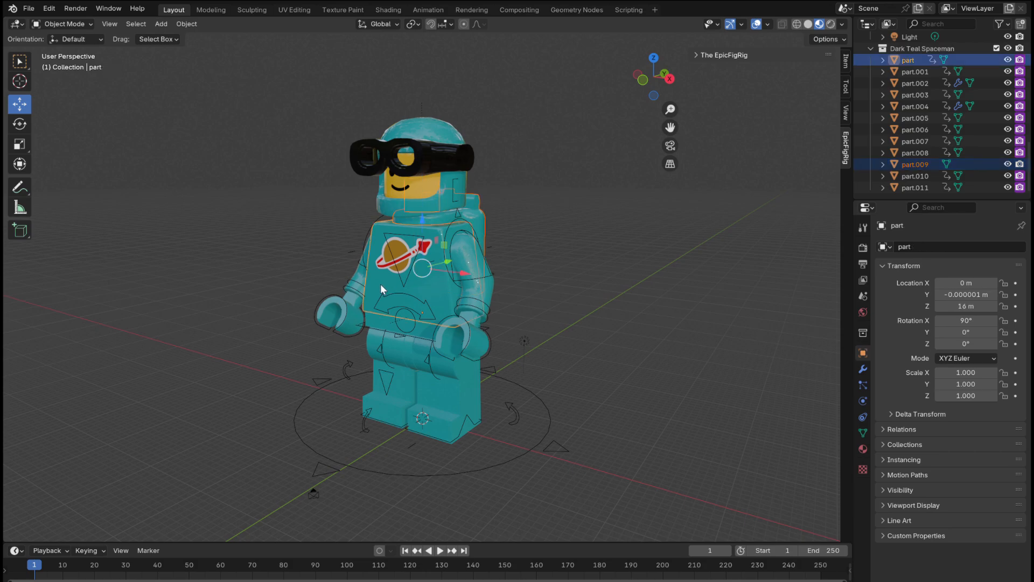
scroll(381, 285, "up", 6)
scroll(458, 116, "down", 2)
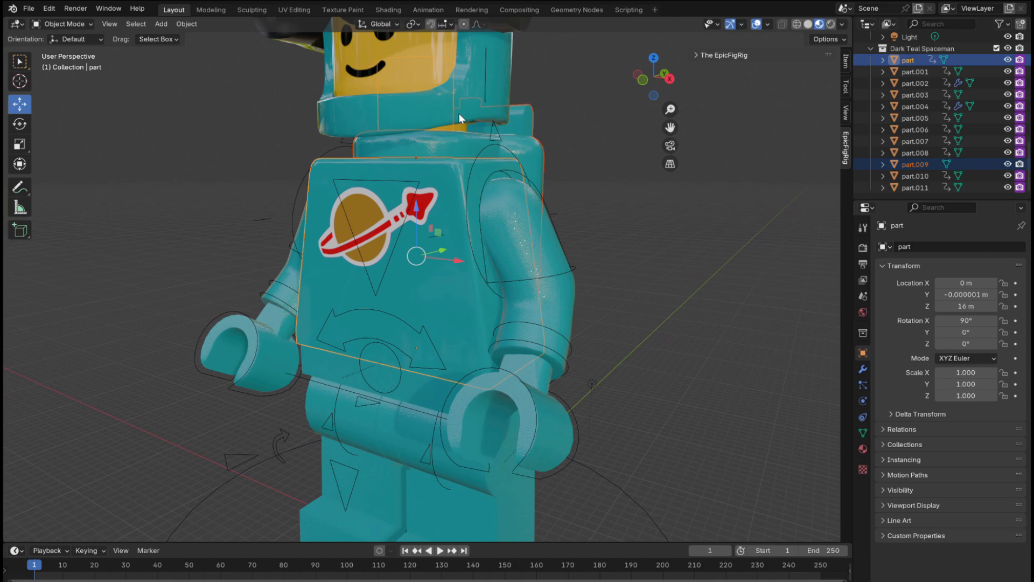
right_click(524, 130)
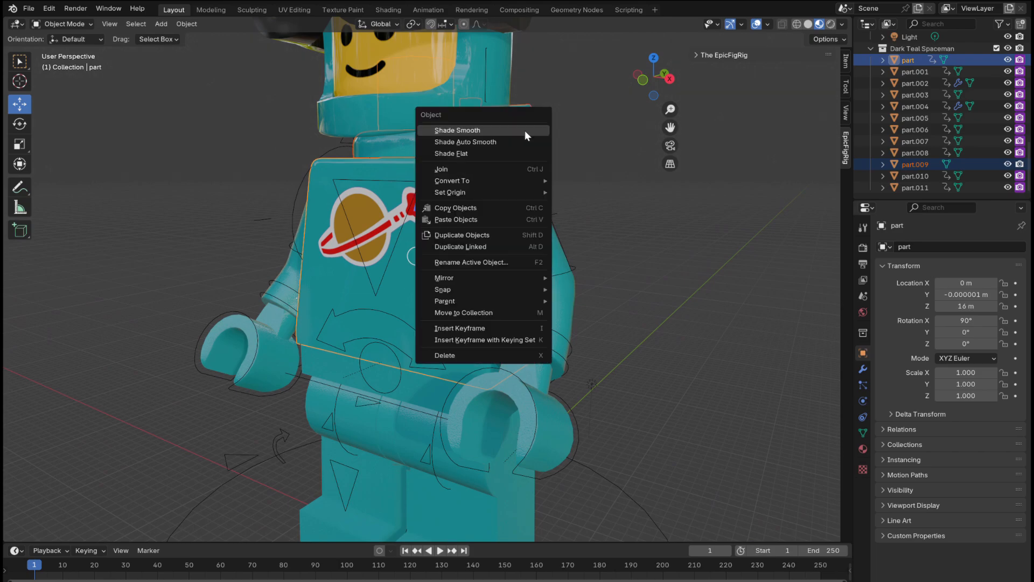
mouse_move(506, 301)
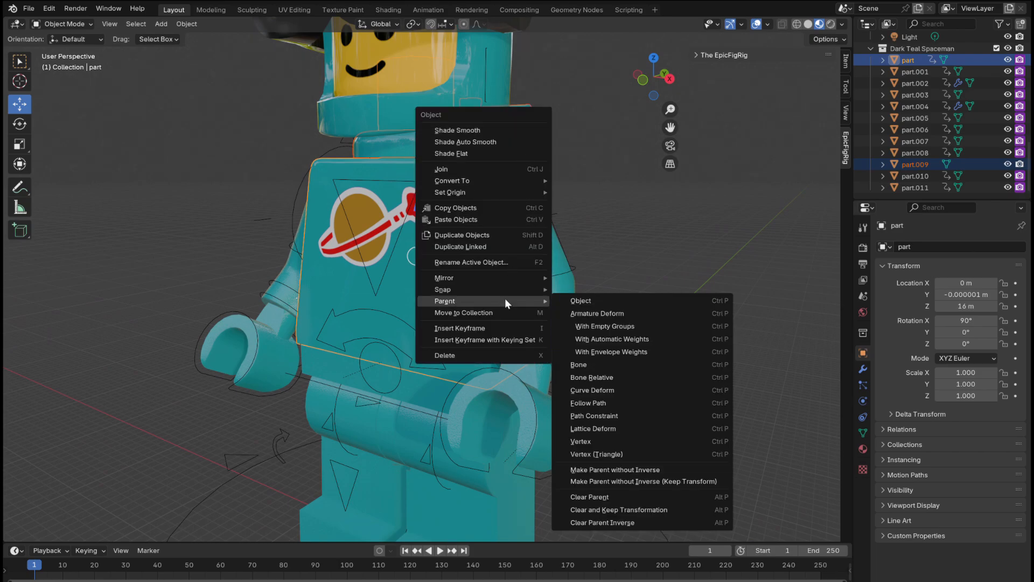
left_click(594, 298)
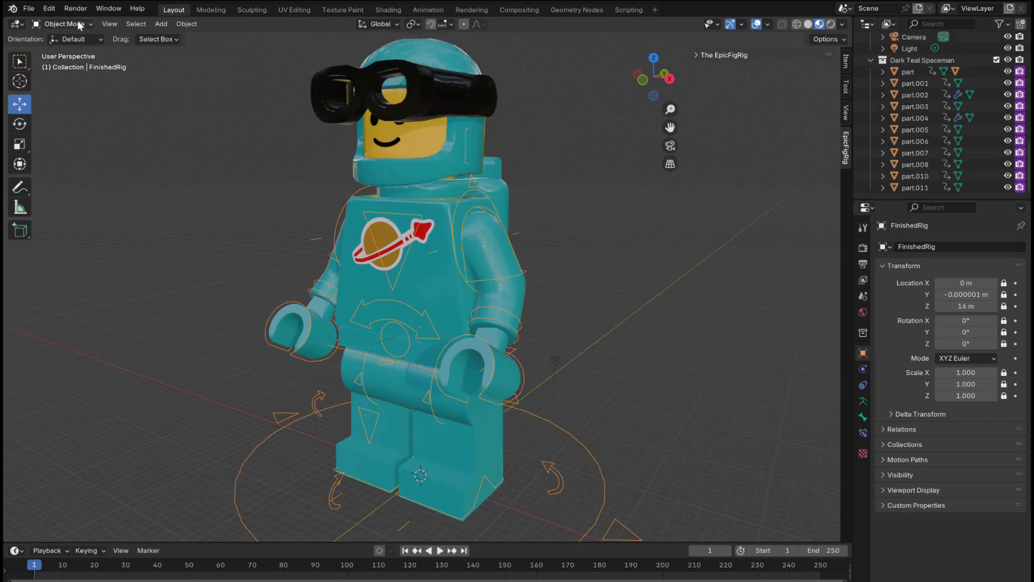
- Try rotating the BodyControlBoneIK bone in Pose Mode to test how the parented backpack follows, and return to Object Mode
left_click(75, 23)
left_click(76, 62)
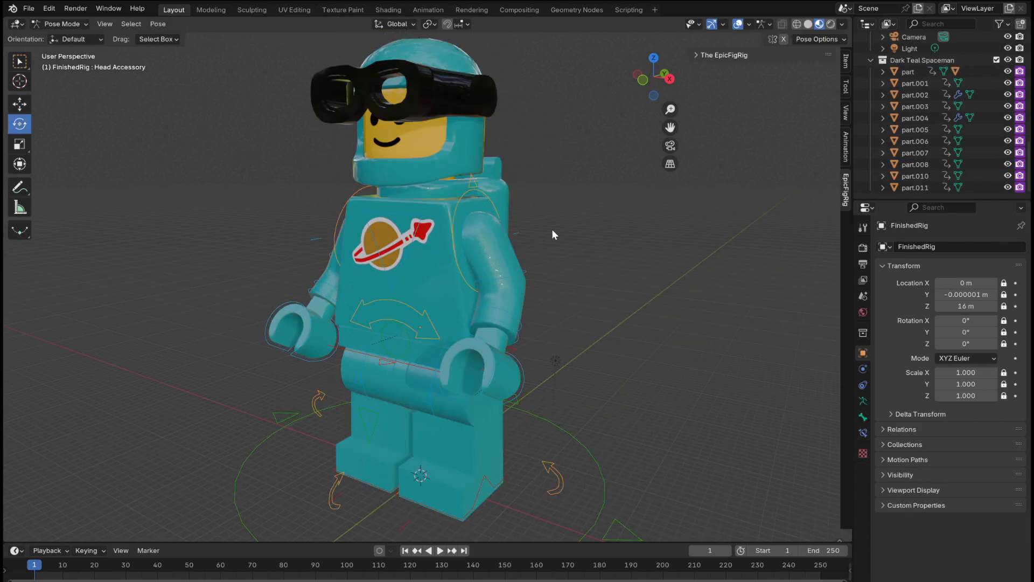
left_click(426, 325)
left_click_drag(428, 319, 114, 547)
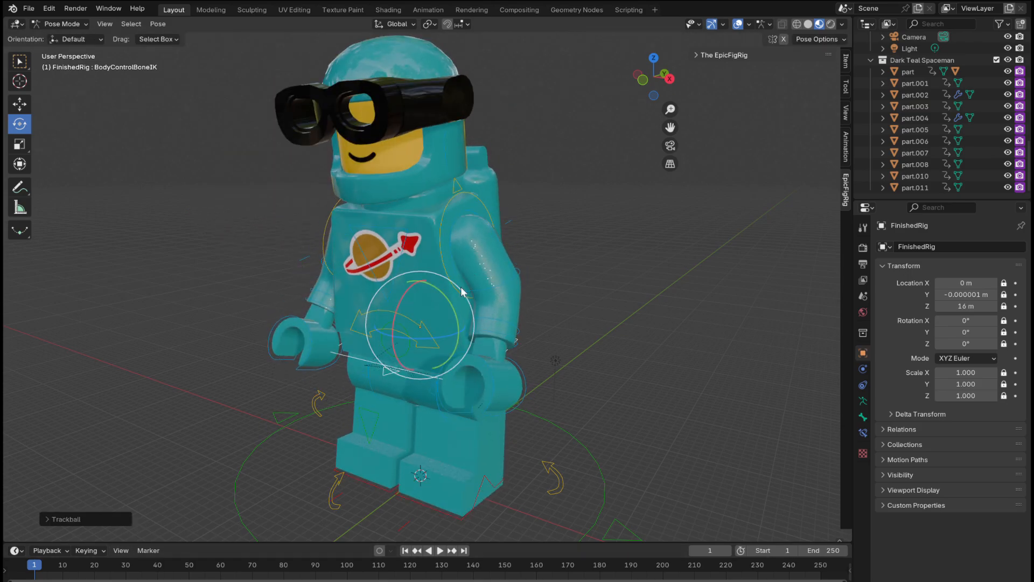
left_click(60, 24)
left_click(64, 39)
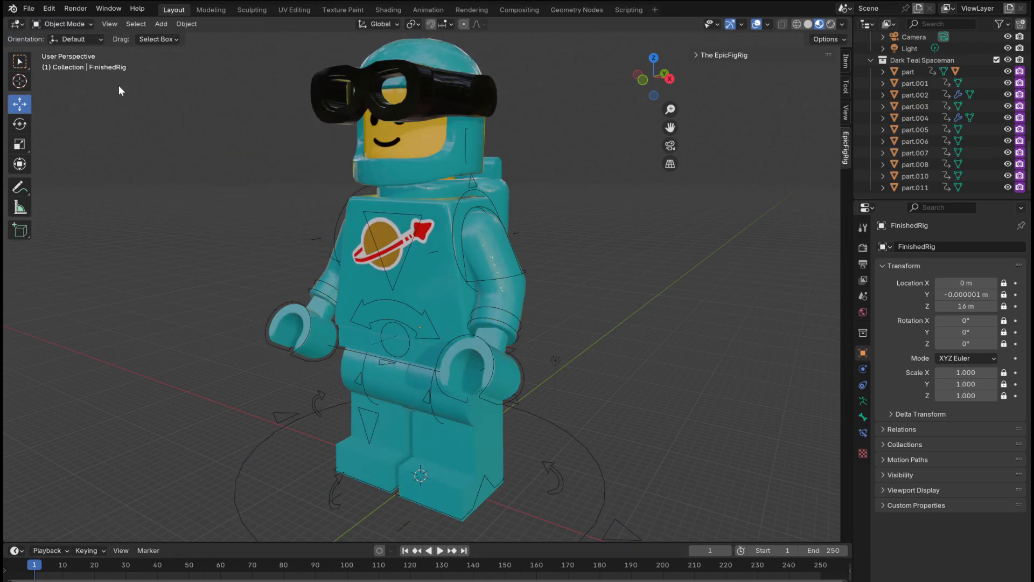
- Rotate the black goggles to an X rotation of about 43° so they sit raised on top of the helmet
scroll(498, 186, "down", 3)
scroll(497, 185, "up", 1)
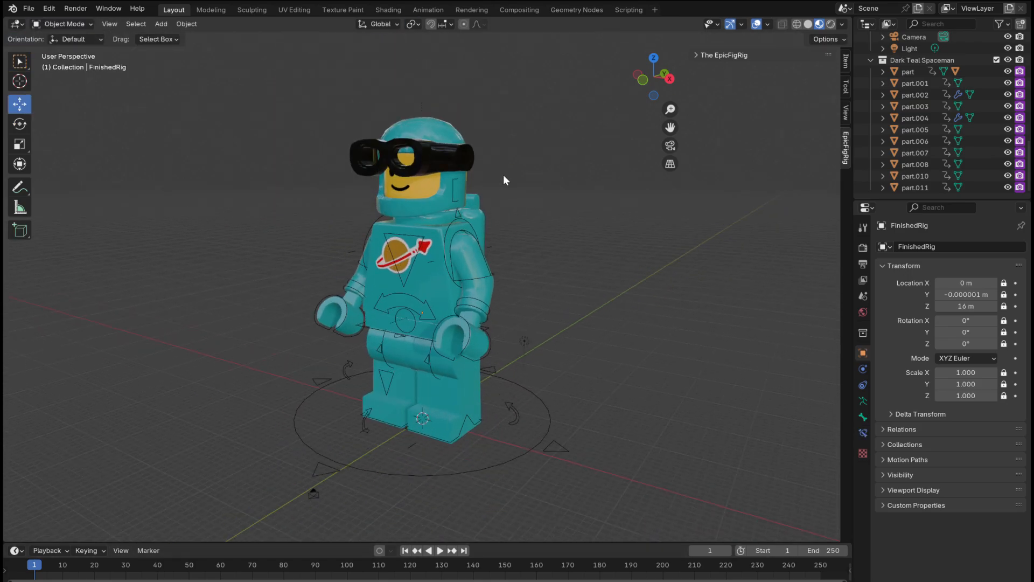
left_click(470, 152)
middle_click_drag(613, 153, 408, 160)
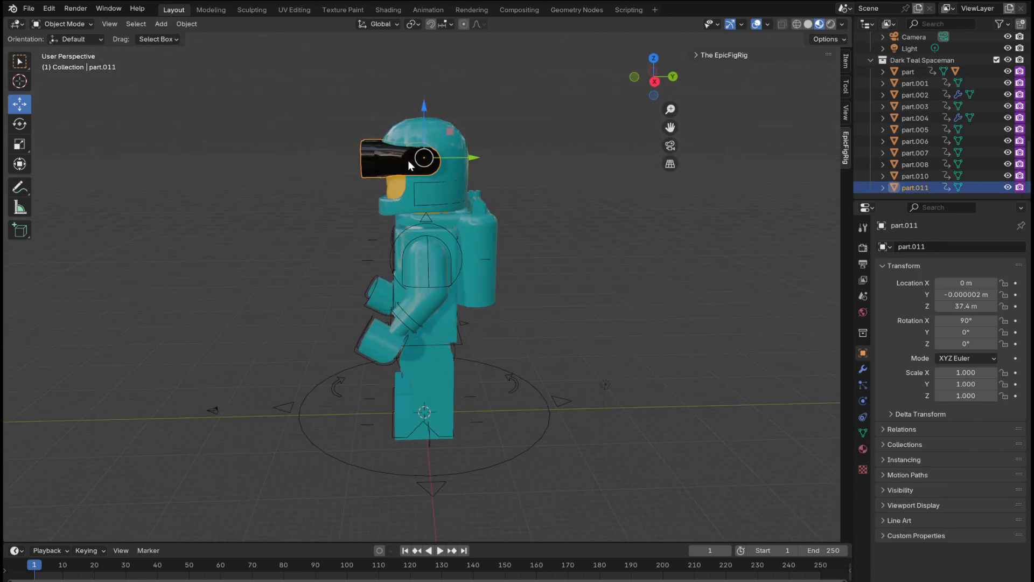
left_click(21, 124)
left_click_drag(438, 117, 477, 141)
middle_click_drag(476, 141, 664, 146)
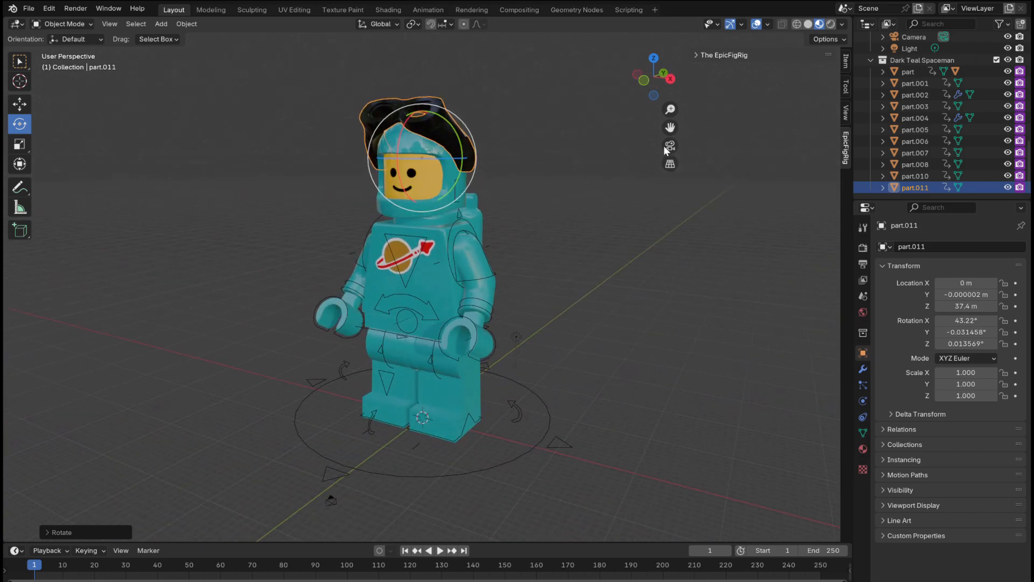
left_click(664, 145)
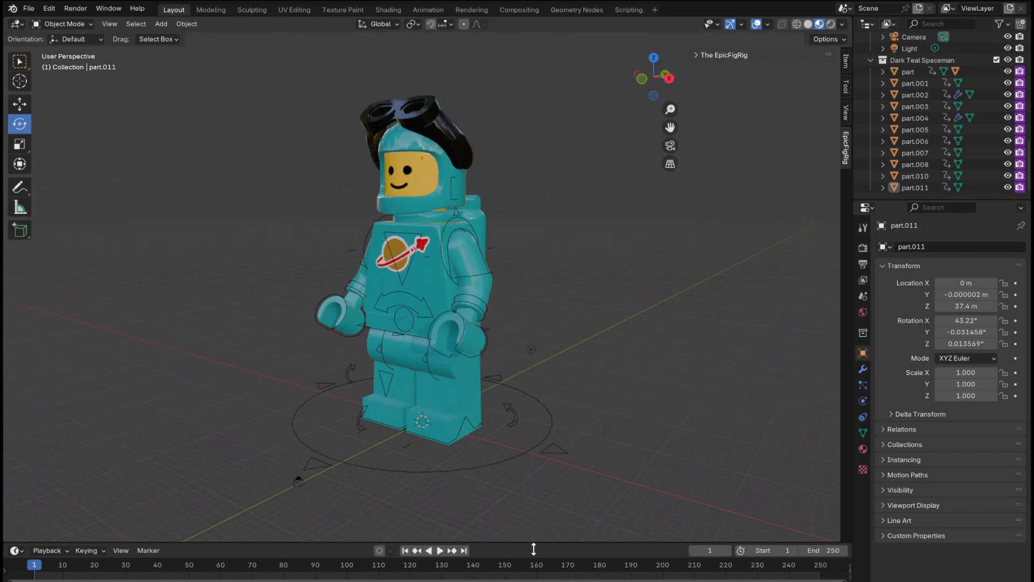
- Enlarge the Timeline area and put the FinishedRig armature into Pose Mode
left_click_drag(533, 548, 542, 438)
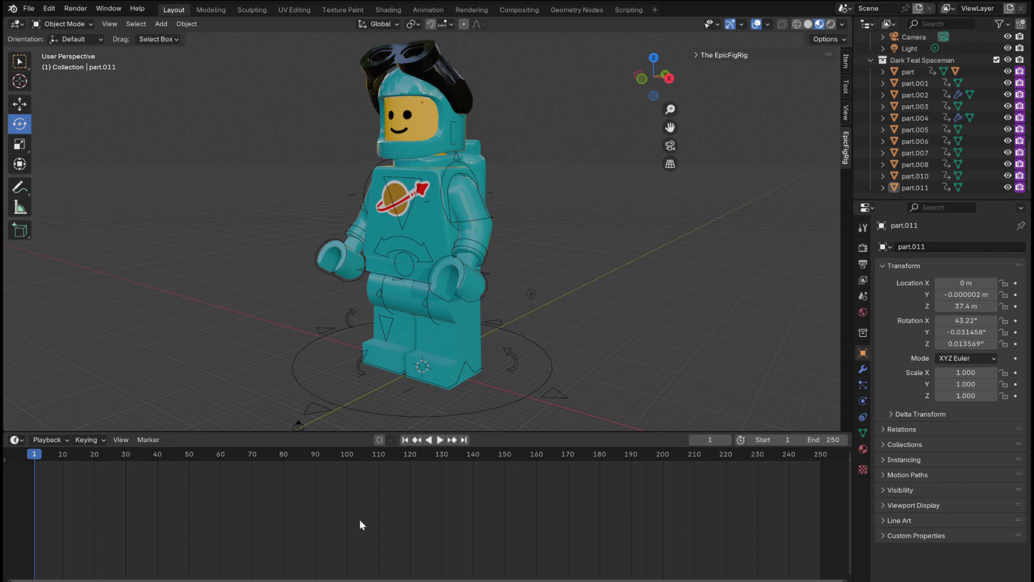
left_click(532, 395)
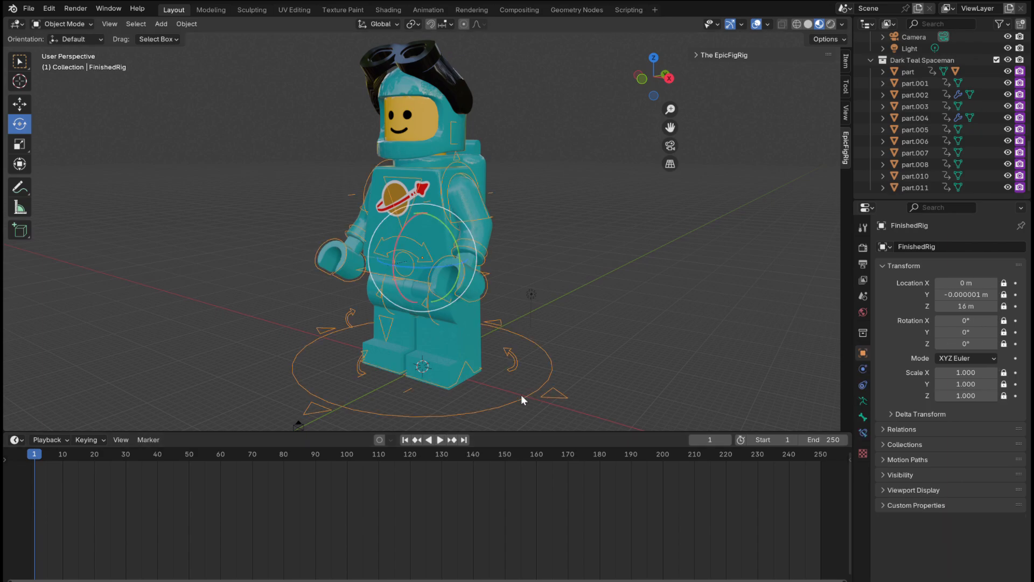
left_click(85, 24)
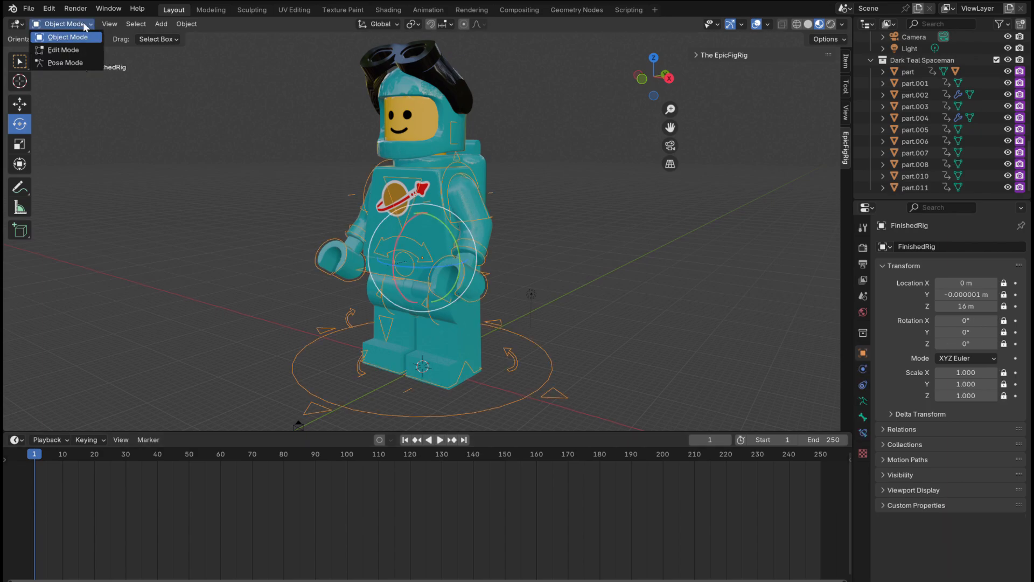
left_click(80, 62)
left_click(625, 244)
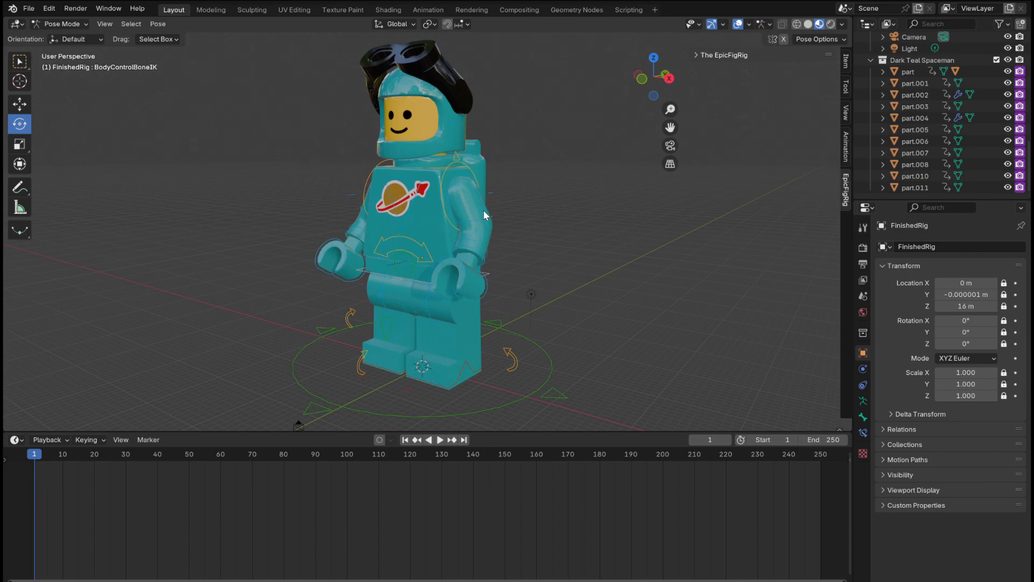
- Rotate the Left Arm bone backward about the X axis
left_click(456, 189)
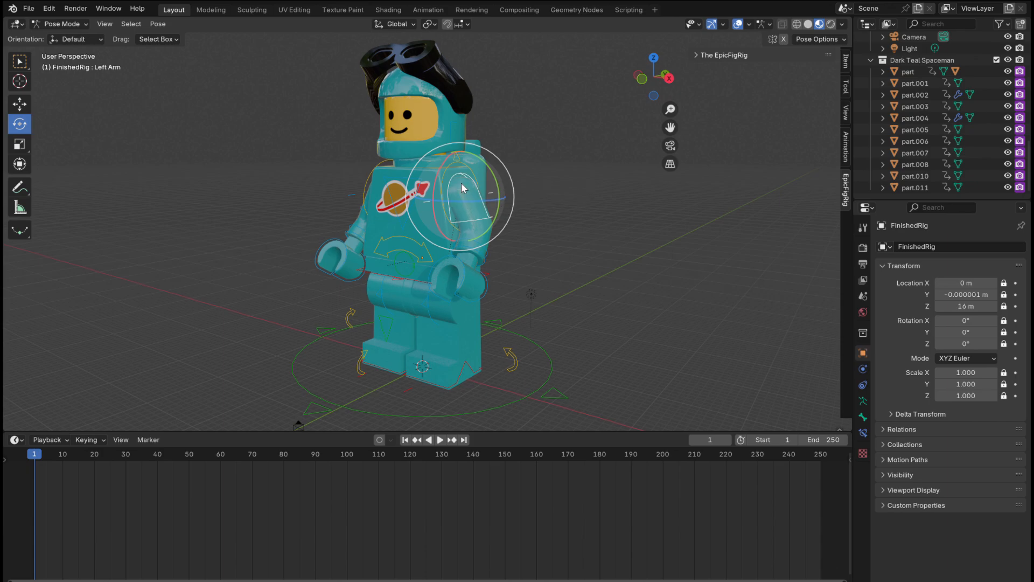
left_click(456, 179)
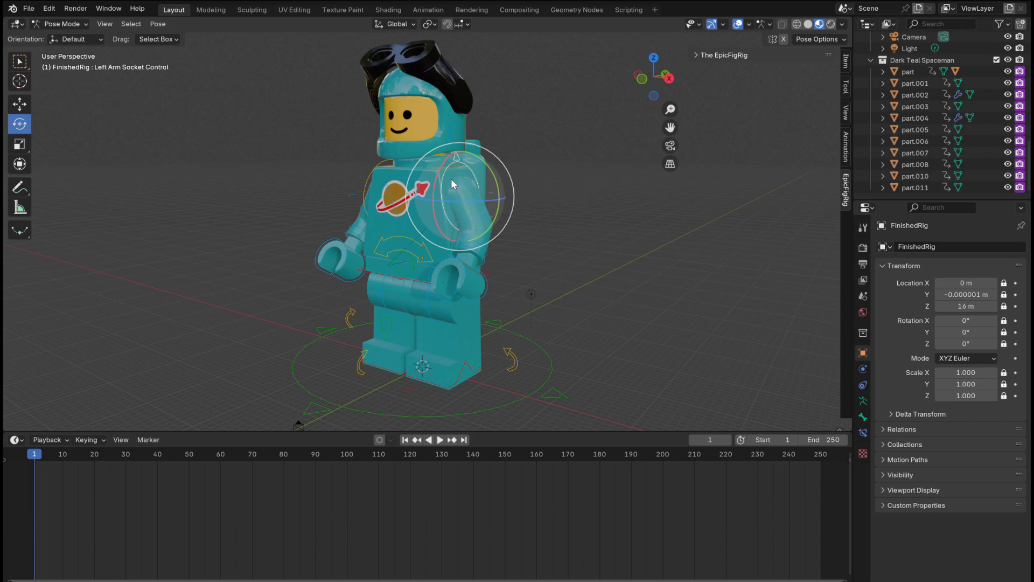
left_click(468, 192)
left_click(449, 170)
left_click(472, 193)
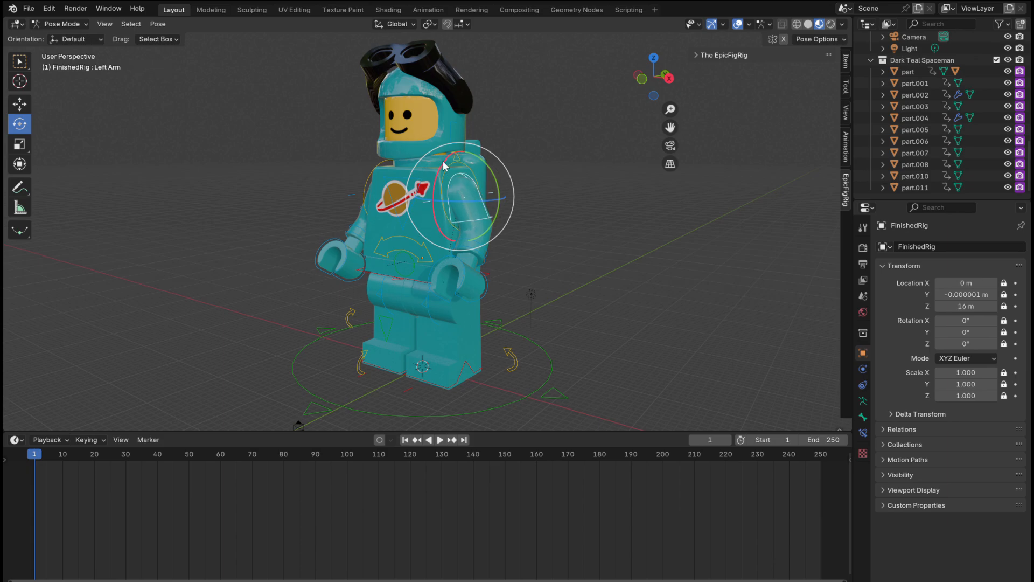
left_click_drag(446, 166, 429, 194)
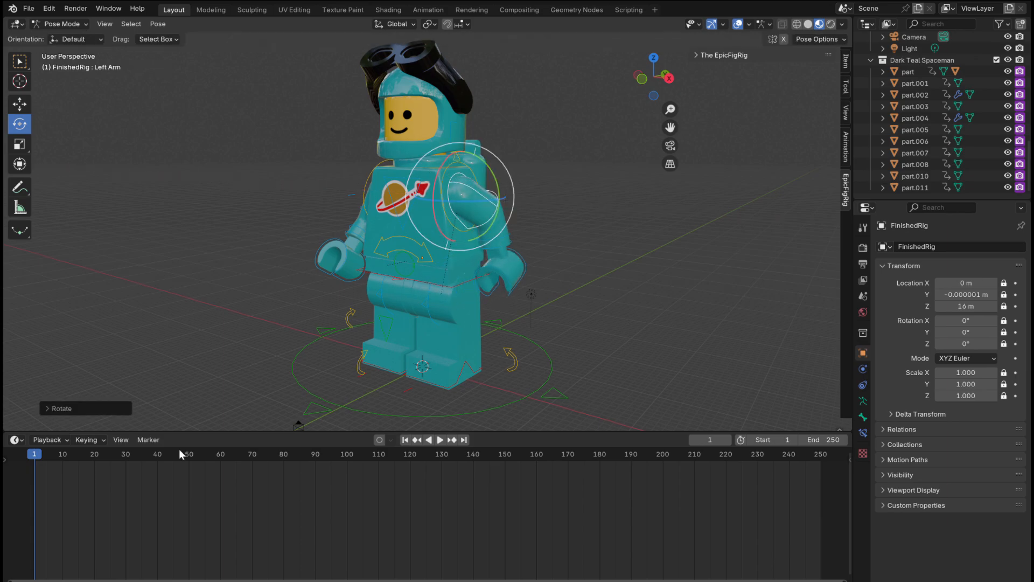
- Enable Auto Keying and insert a keyframe for the Left Arm bone at frame 1
left_click(380, 440)
right_click(464, 185)
left_click(449, 156)
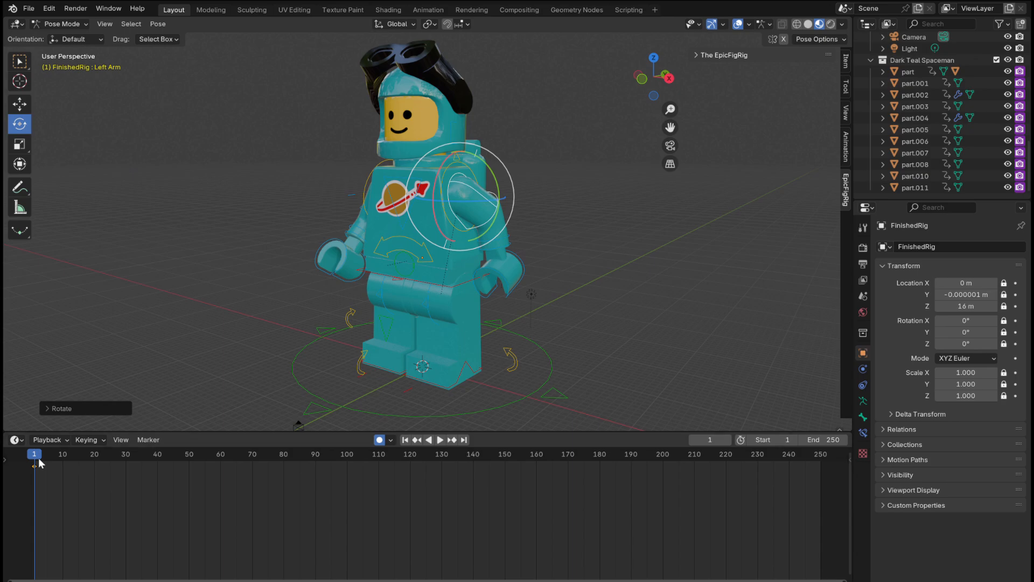
- Rotate the Left Arm bone forward at frame 20 and play back the arm swing from the start
left_click(439, 440)
left_click(440, 440)
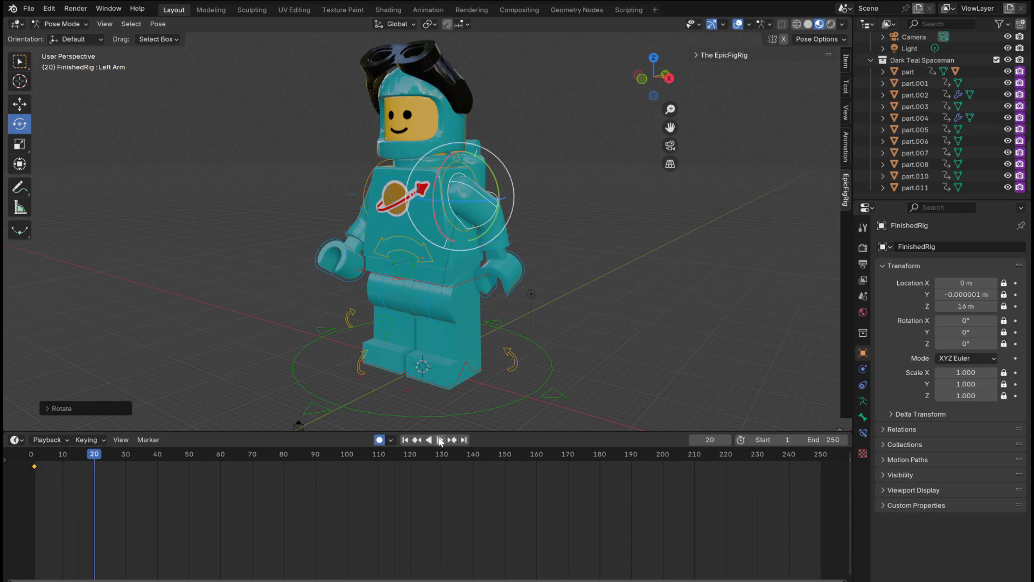
left_click_drag(445, 171, 500, 188)
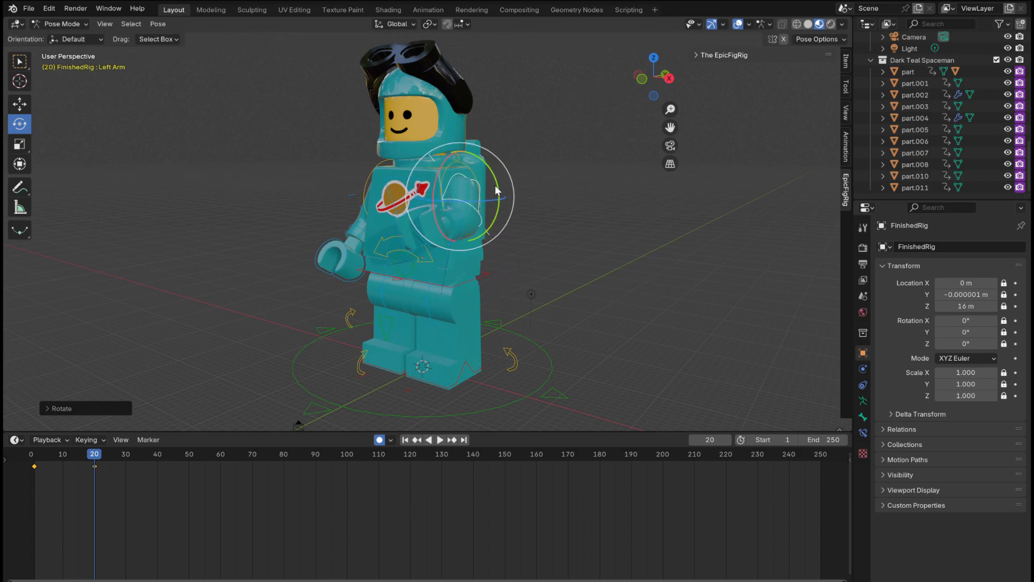
left_click_drag(96, 456, 30, 455)
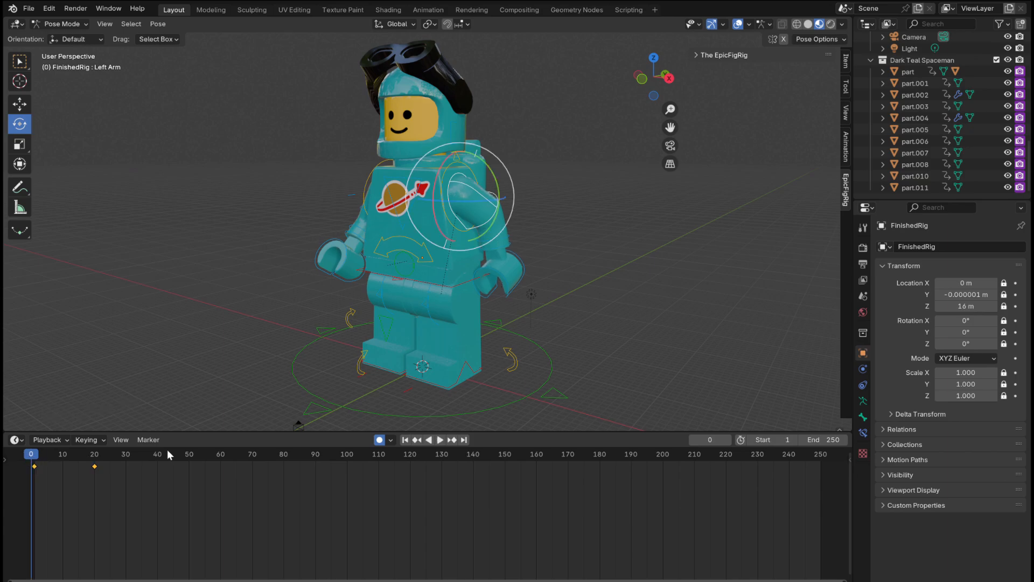
left_click(439, 440)
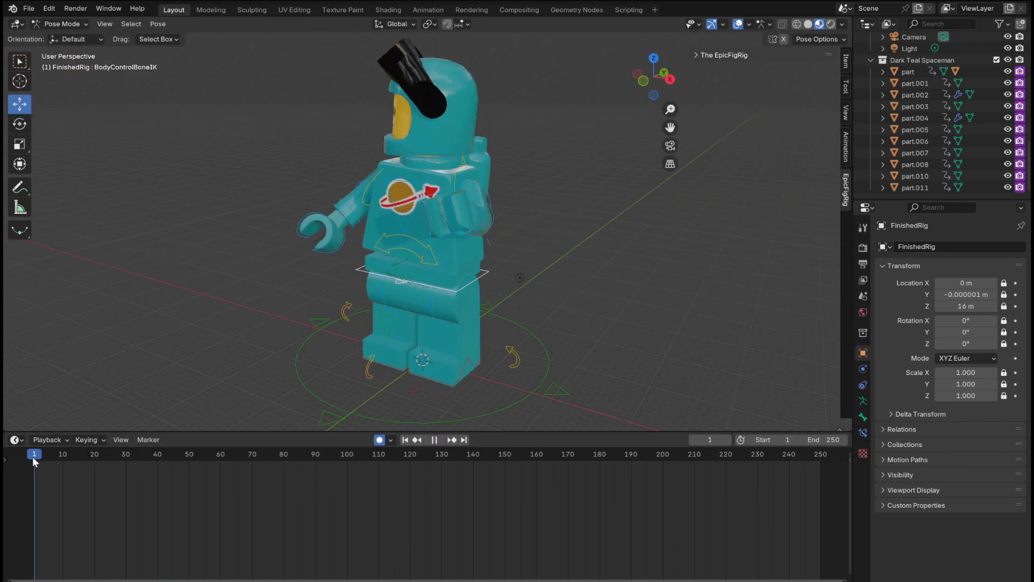
- Try moving the BodyControlBoneIK bone along the Y axis with playback stopped, and undo the move
key("space")
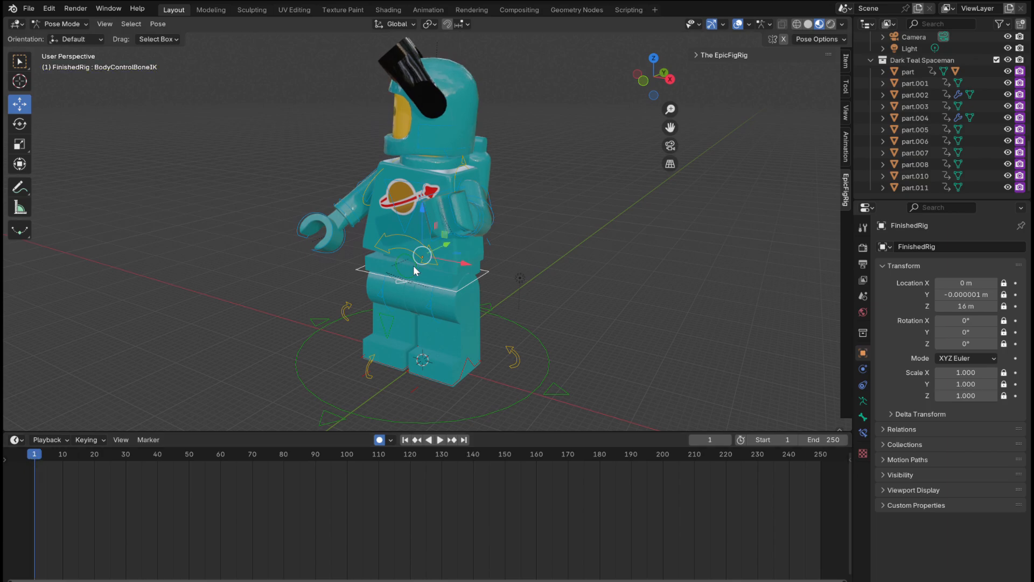
left_click_drag(449, 247, 562, 252)
key("ctrl+z")
- Insert a keyframe for the BodyControlBoneIK bone at frame 1
left_click(402, 280)
right_click(401, 279)
left_click(401, 280)
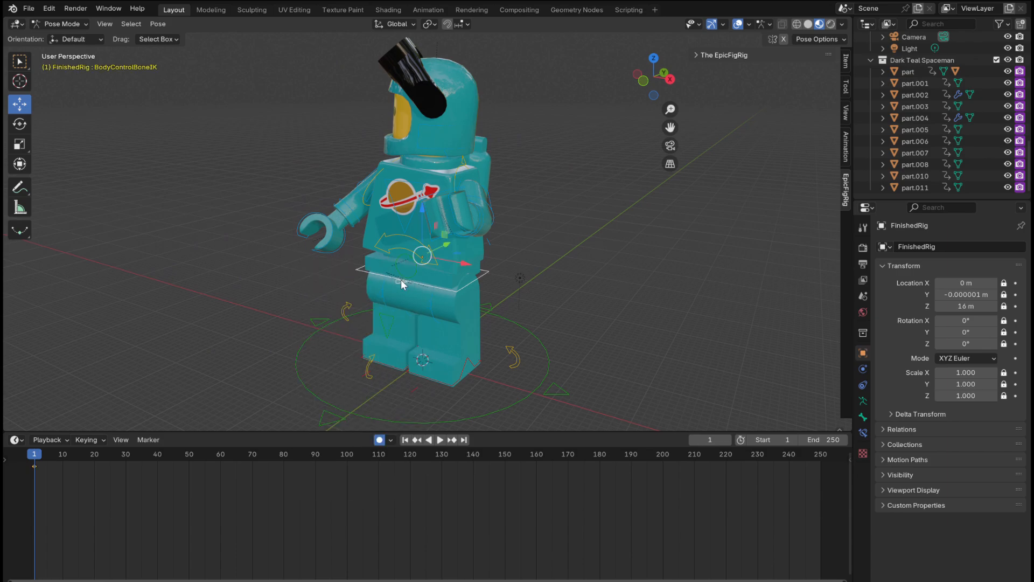
- Move the BodyControlBoneIK bone about -12 m along the global Y axis at frame 35, and play back the motion
left_click(438, 380)
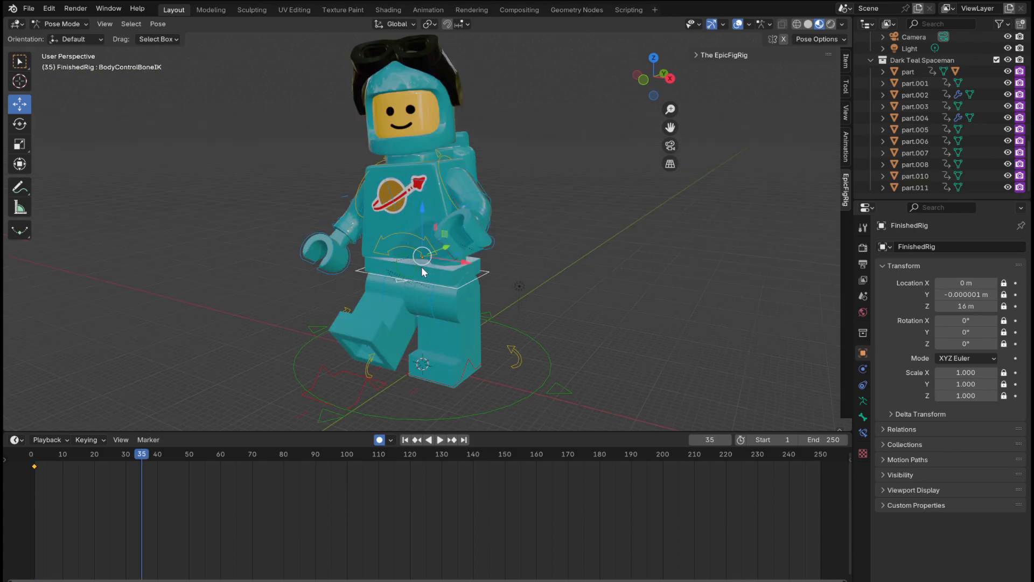
key("g")
key("y")
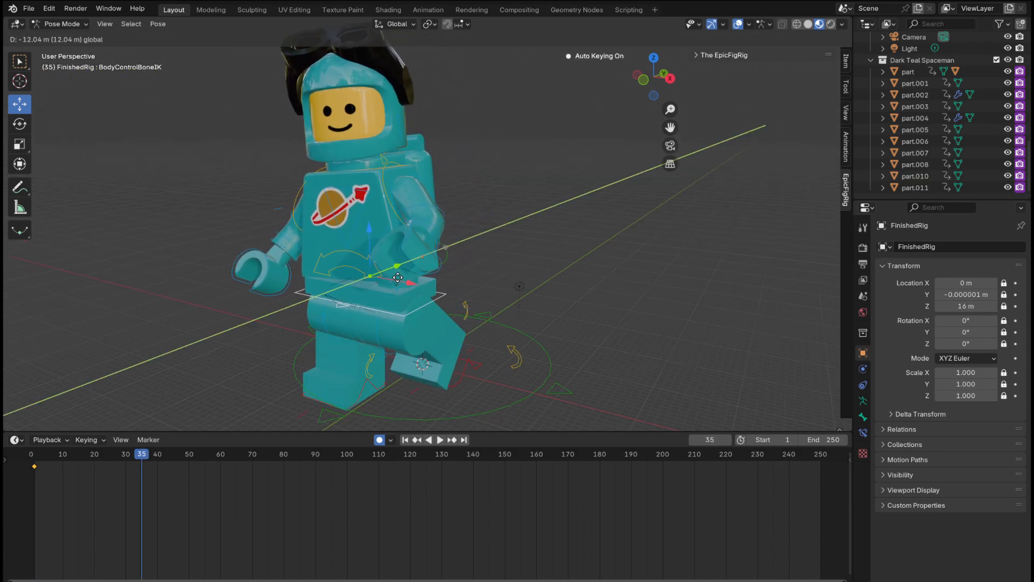
left_click(392, 277)
left_click_drag(143, 455, 32, 459)
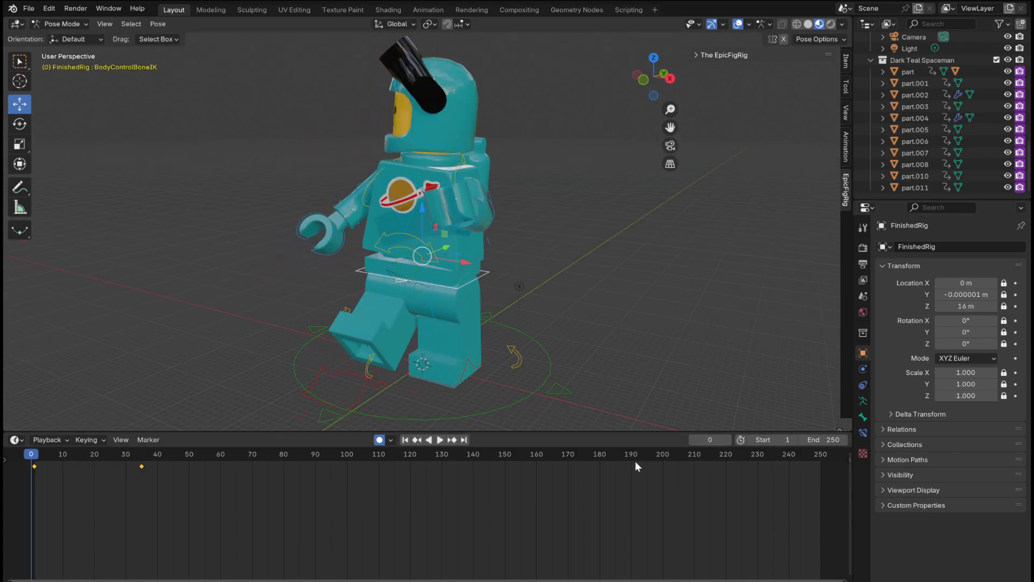
left_click(441, 439)
left_click(442, 440)
- Insert a keyframe on the trailing foot's control and move the foot forward to take a step
left_click_drag(205, 466, 160, 459)
left_click(467, 363)
right_click(438, 329)
left_click(439, 329)
left_click_drag(470, 354, 487, 361)
middle_click_drag(491, 389, 443, 403)
left_click_drag(478, 359, 303, 383)
middle_click_drag(468, 345, 556, 336)
- Play back the foot and body animation from the start of the timeline
left_click_drag(160, 456, 34, 455)
scroll(607, 307, "down", 2)
left_click(438, 441)
left_click(438, 441)
left_click(438, 441)
left_click(440, 441)
- Keyframe the BodyControlBoneIK bone in place at frame 44 and move it further forward at frame 64
left_click(351, 274)
left_click_drag(183, 451, 220, 453)
right_click(396, 276)
left_click(396, 276)
left_click_drag(417, 250, 388, 265)
- Rewind to the beginning and play back the complete walking motion
left_click_drag(222, 455, 38, 462)
key("space")
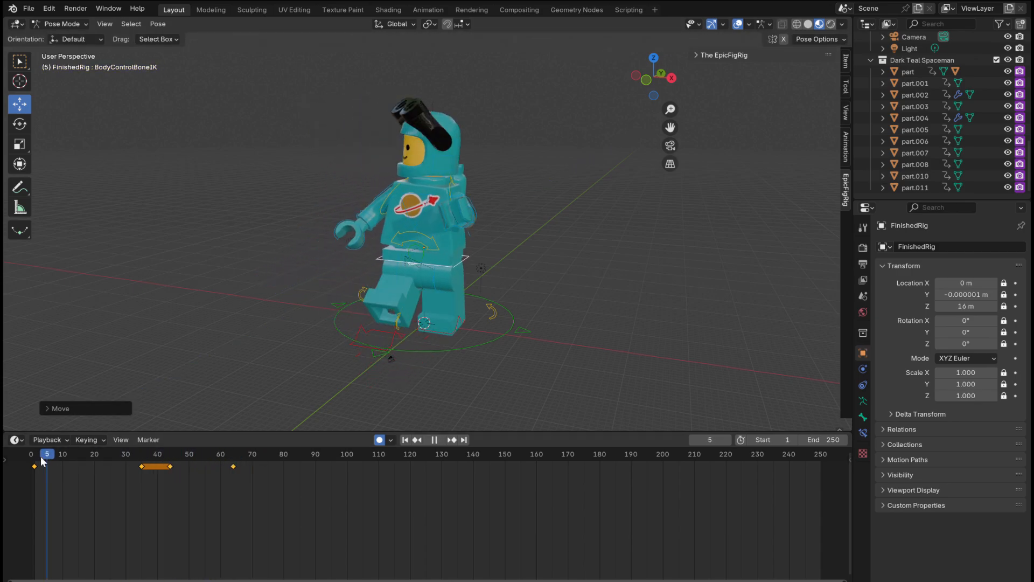
left_click(189, 458)
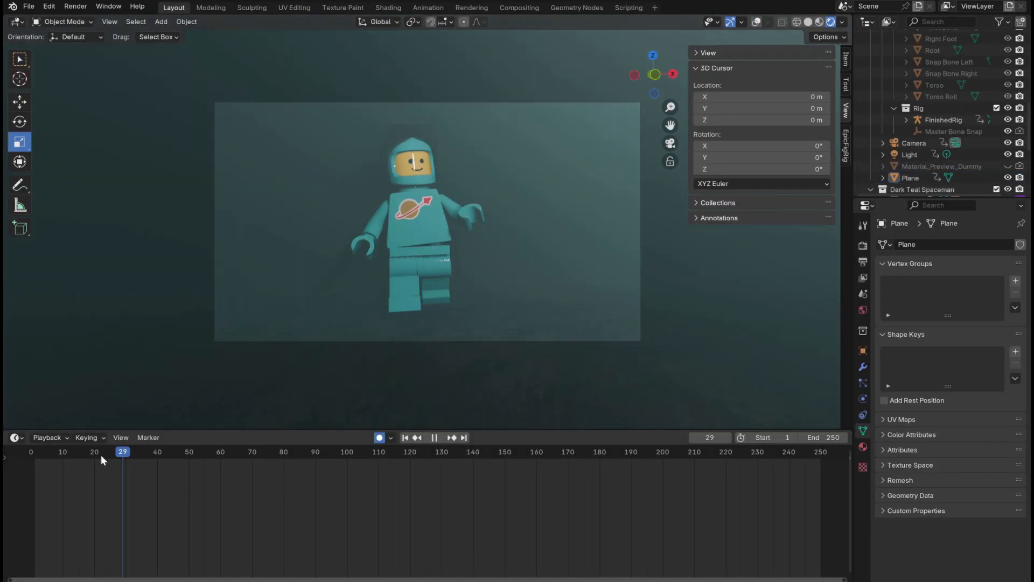
- Open the Base Color of the goggles' material for editing in the Shading workspace
left_click(515, 412)
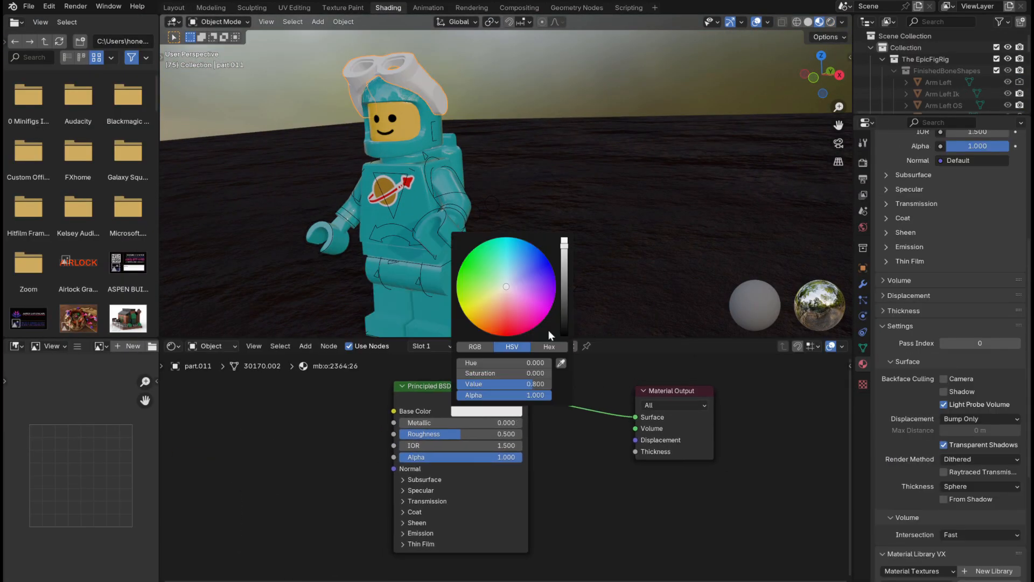